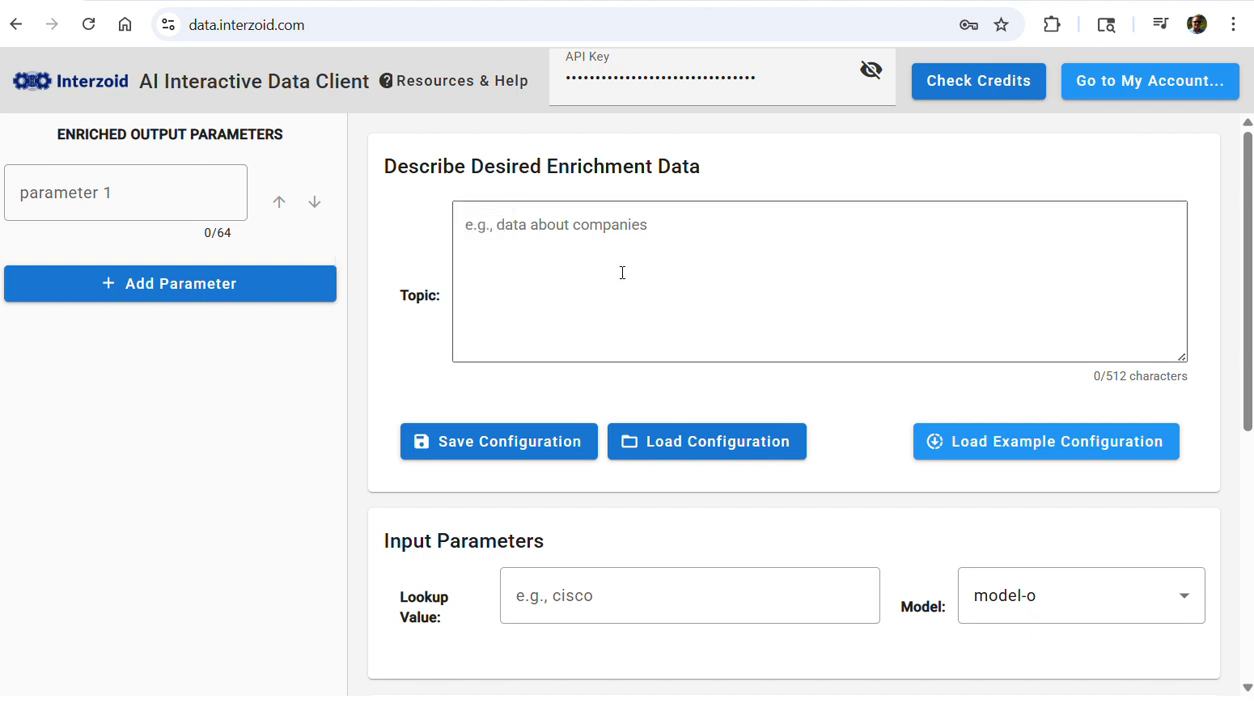
Describe the desired enrichment topic as "data about college football players"
{"action": "left_click", "coordinate": [662, 228]}
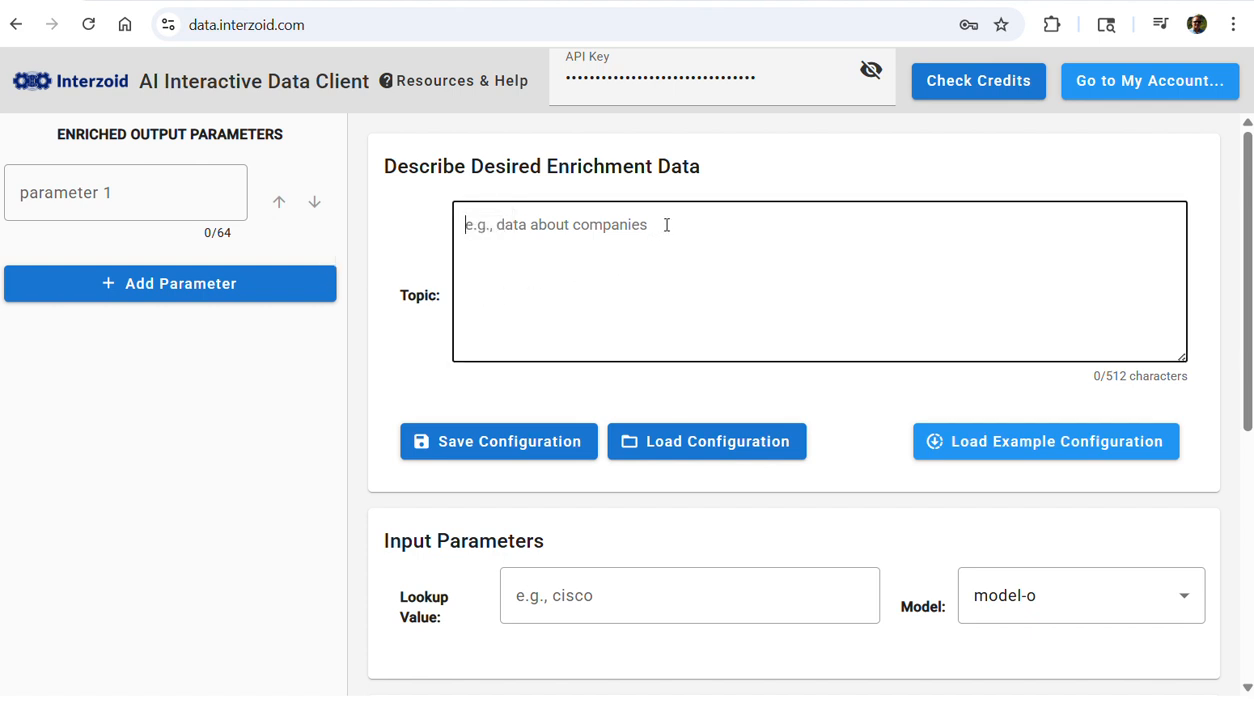
{"action": "type", "text": "da"}
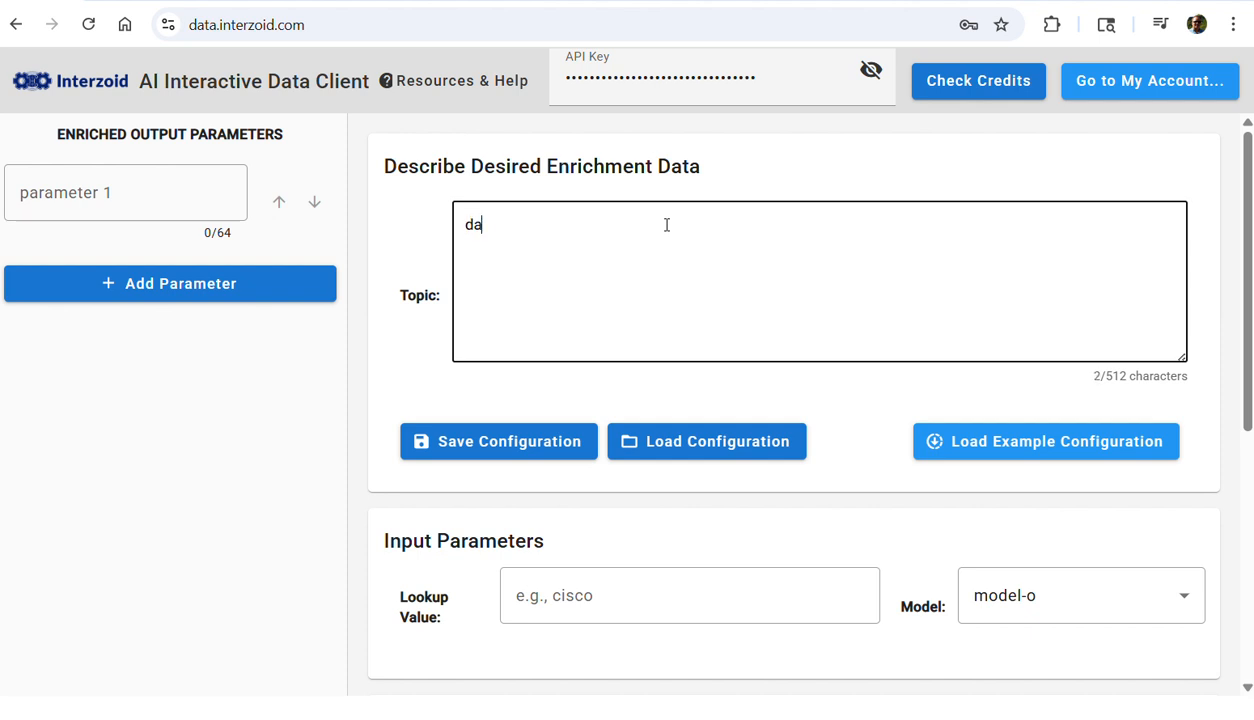
{"action": "type", "text": "ta about college footb"}
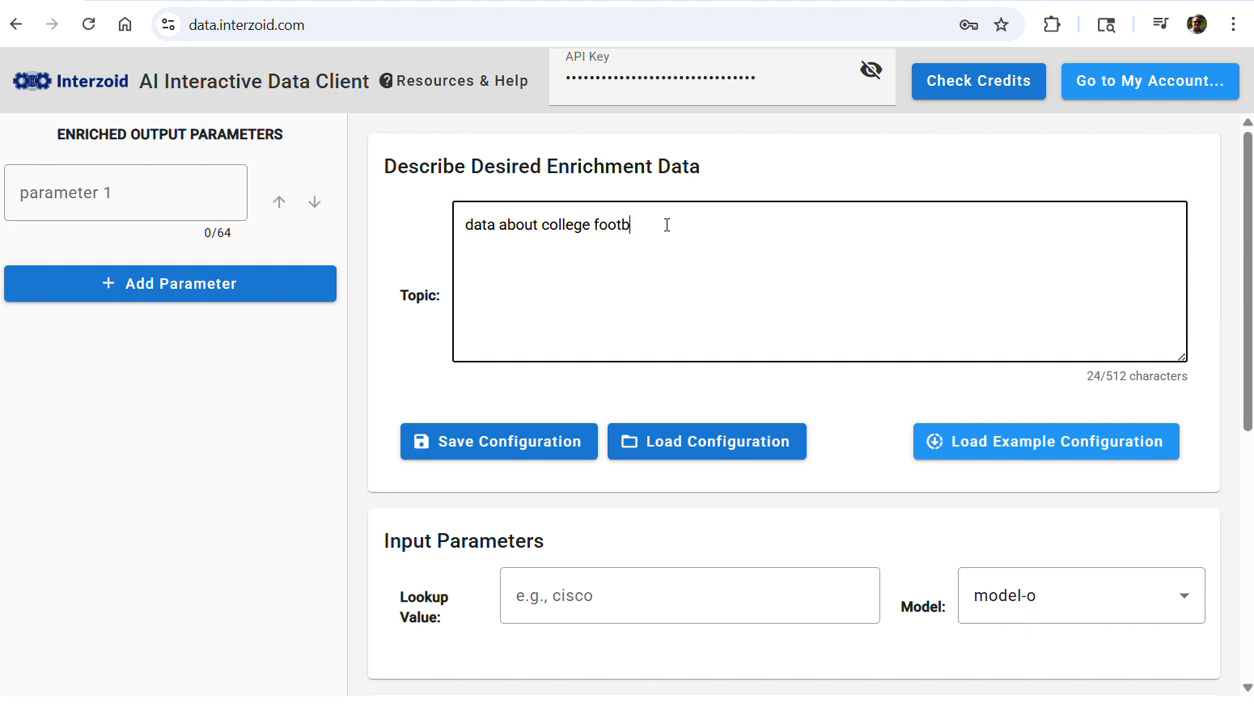
{"action": "type", "text": "ll"}
{"action": "type", "text": "l players"}
{"action": "key", "text": "BackSpace"}
Define two enriched output parameters named Position and Recruiting Info
{"action": "left_click", "coordinate": [153, 186]}
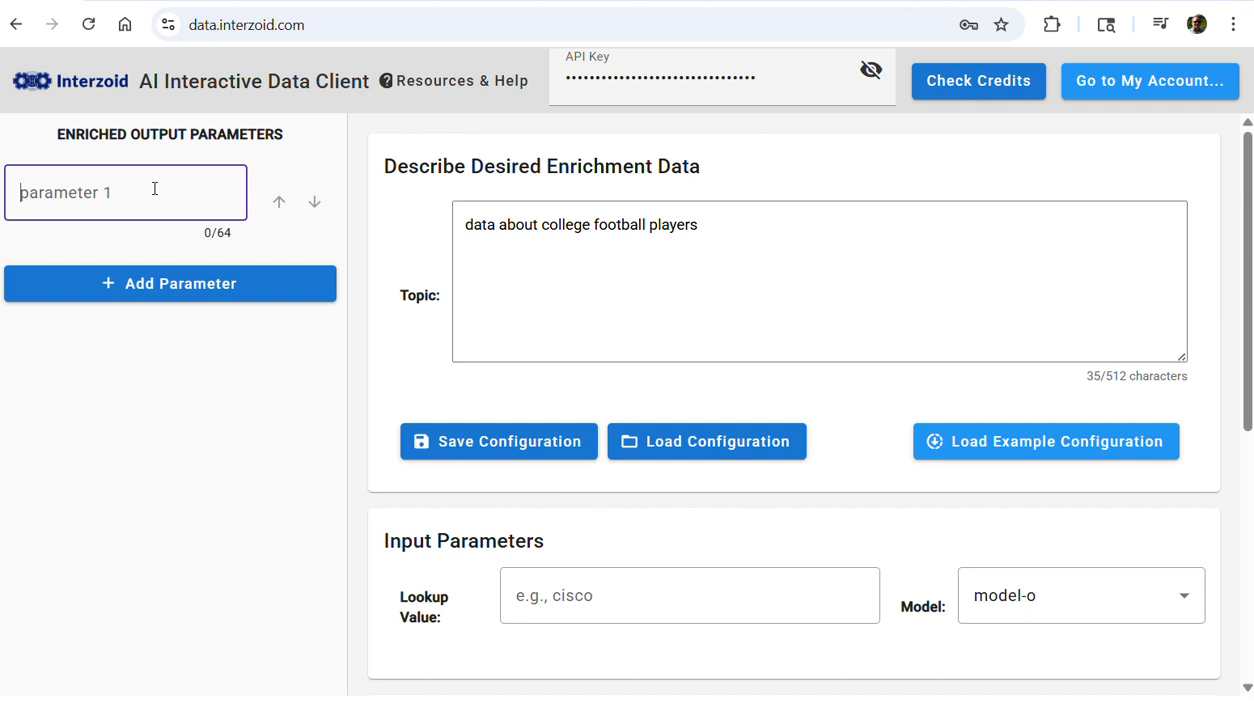
{"action": "type", "text": "Position"}
{"action": "left_click", "coordinate": [145, 284]}
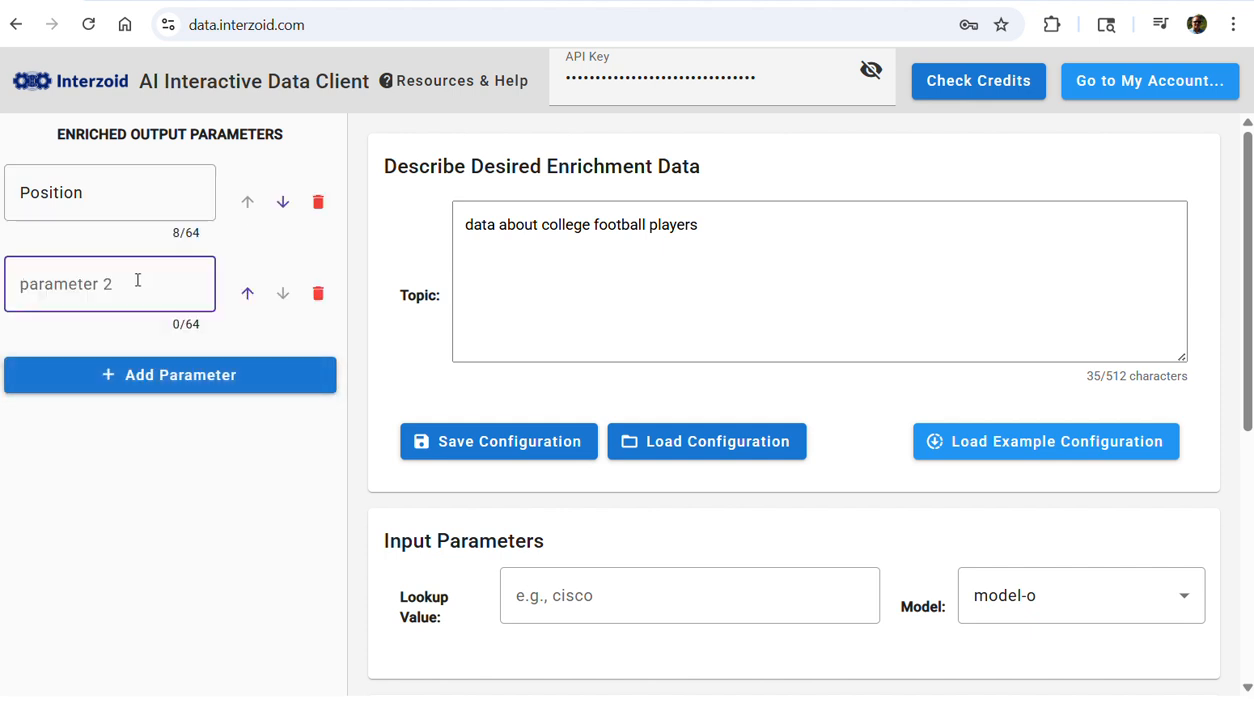
{"action": "type", "text": "Recruiting IN"}
{"action": "key", "text": "BackSpace"}
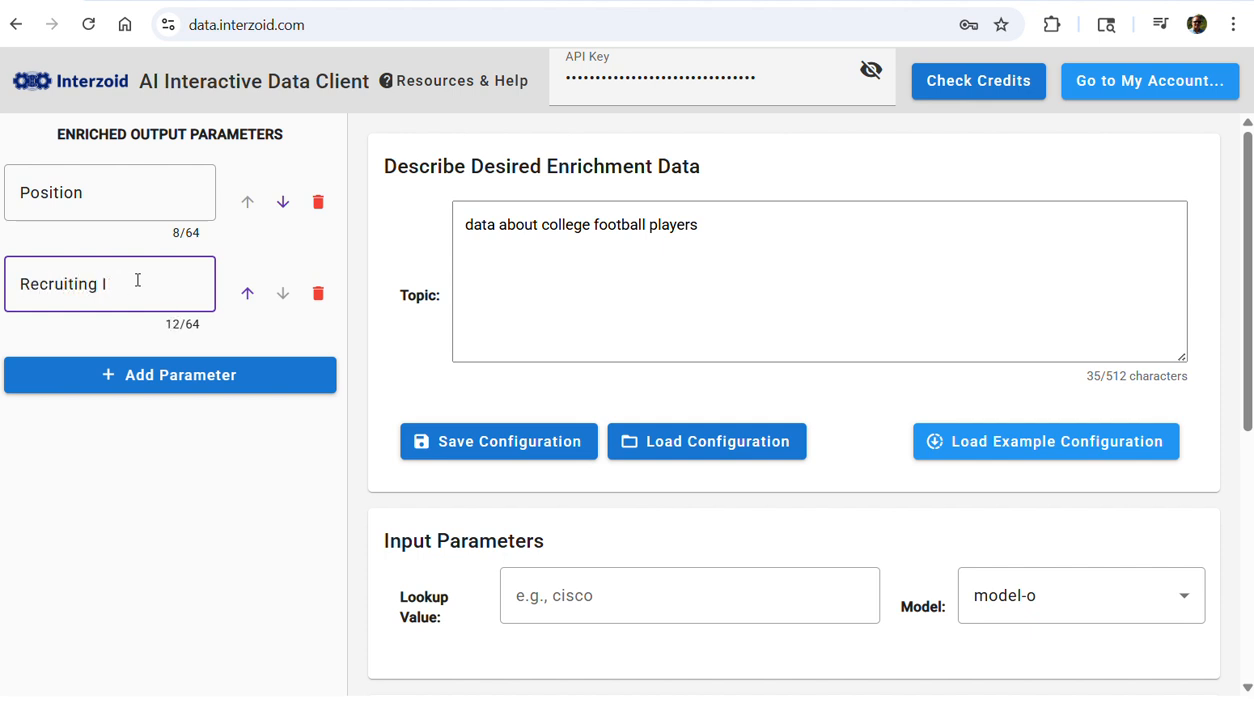
{"action": "type", "text": "nfo"}
{"action": "key", "text": "BackSpace"}
{"action": "type", "text": "o"}
Add a third output parameter named Team and move it above Recruiting Info
{"action": "left_click", "coordinate": [148, 380]}
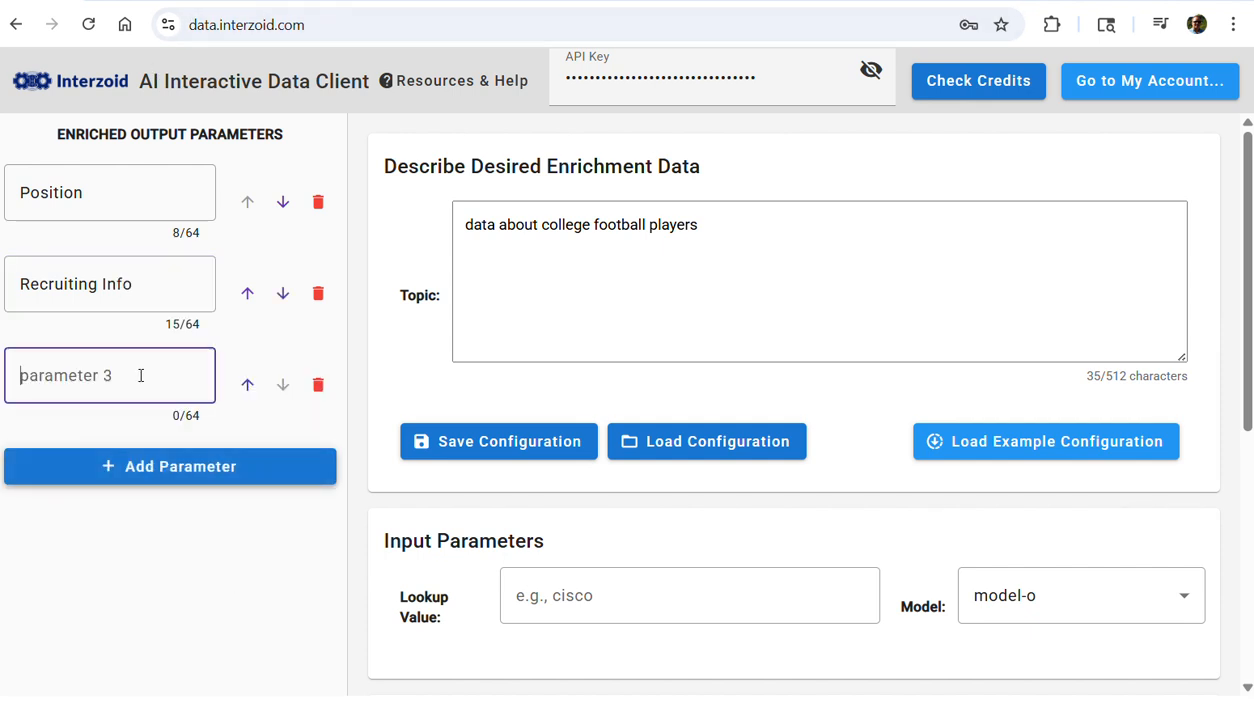
{"action": "type", "text": "Team"}
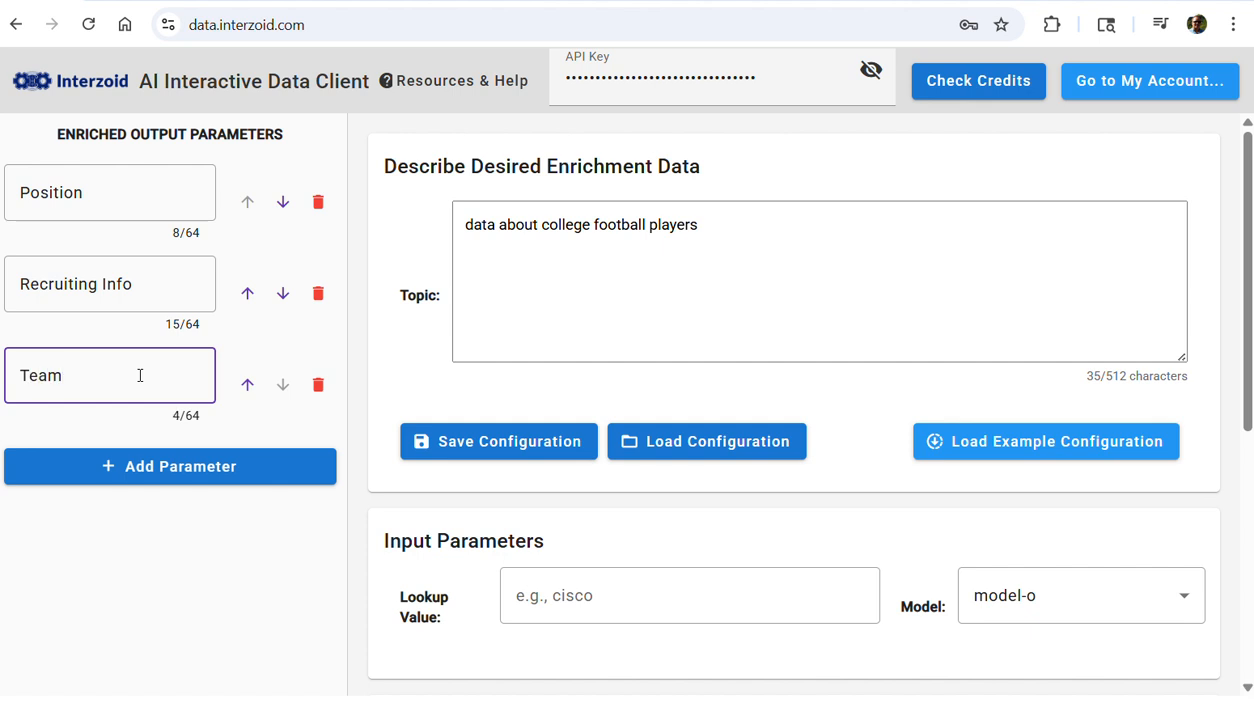
{"action": "left_click", "coordinate": [248, 384]}
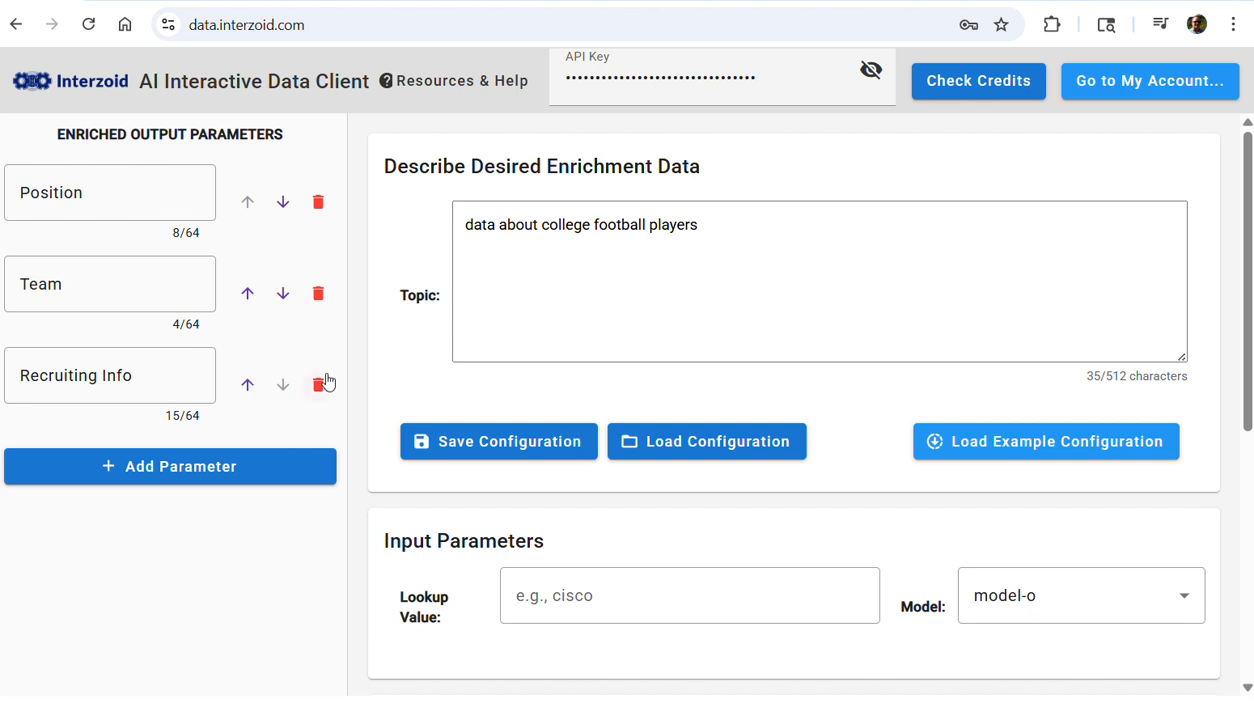
Load the saved configuration College-Football-Players.izparams and look through its full list of output parameters
{"action": "left_click", "coordinate": [669, 450]}
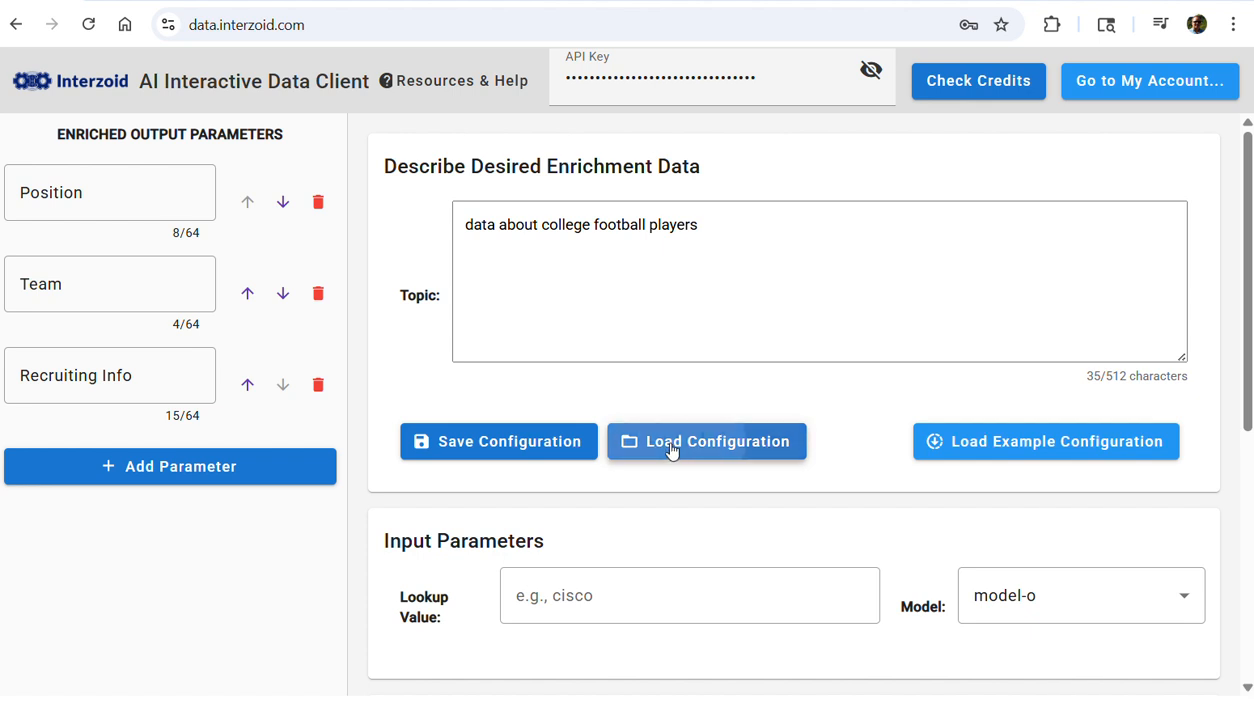
{"action": "left_click", "coordinate": [375, 259]}
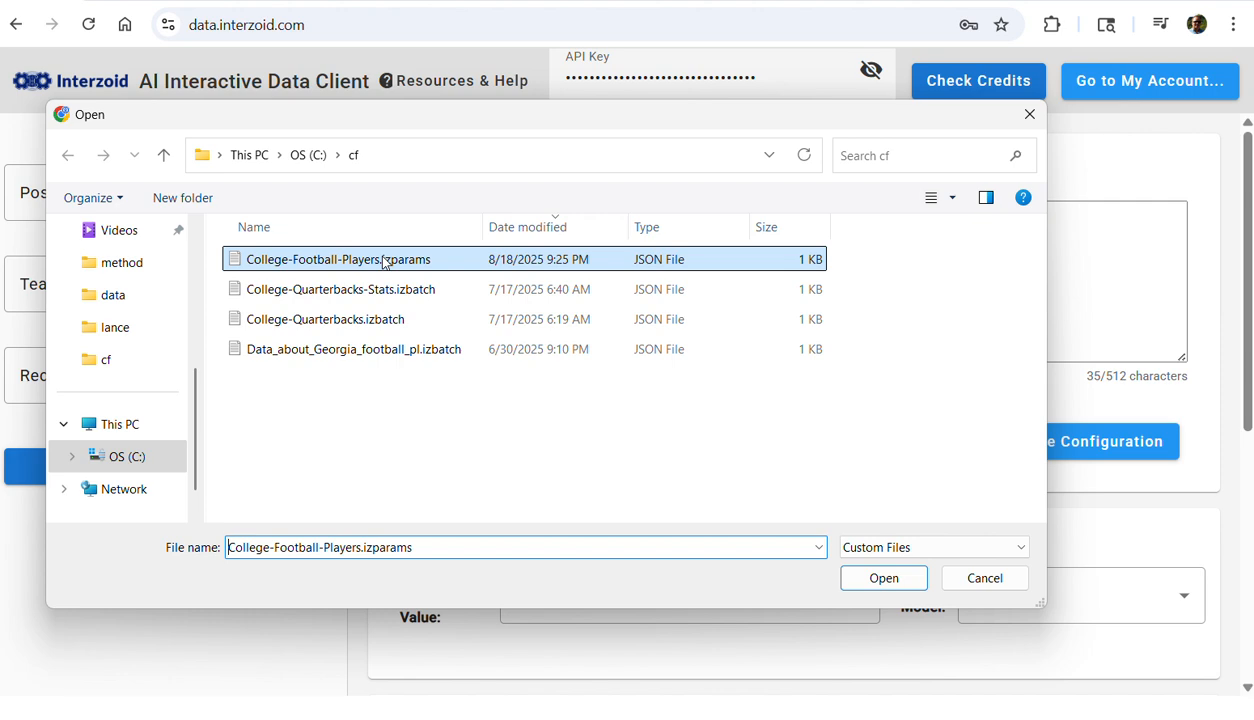
{"action": "left_click", "coordinate": [876, 580]}
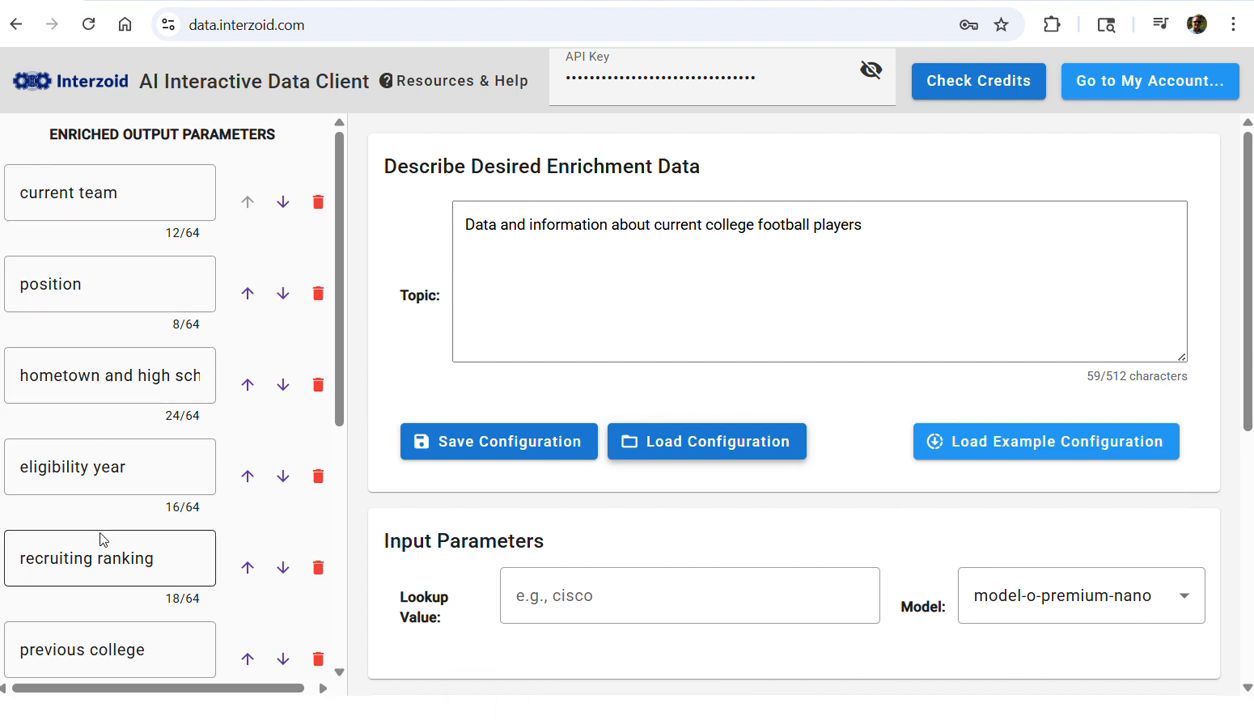
{"action": "scroll", "coordinate": [106, 563], "scroll_direction": "down", "scroll_amount": 1}
{"action": "scroll", "coordinate": [106, 563], "scroll_direction": "down", "scroll_amount": 2}
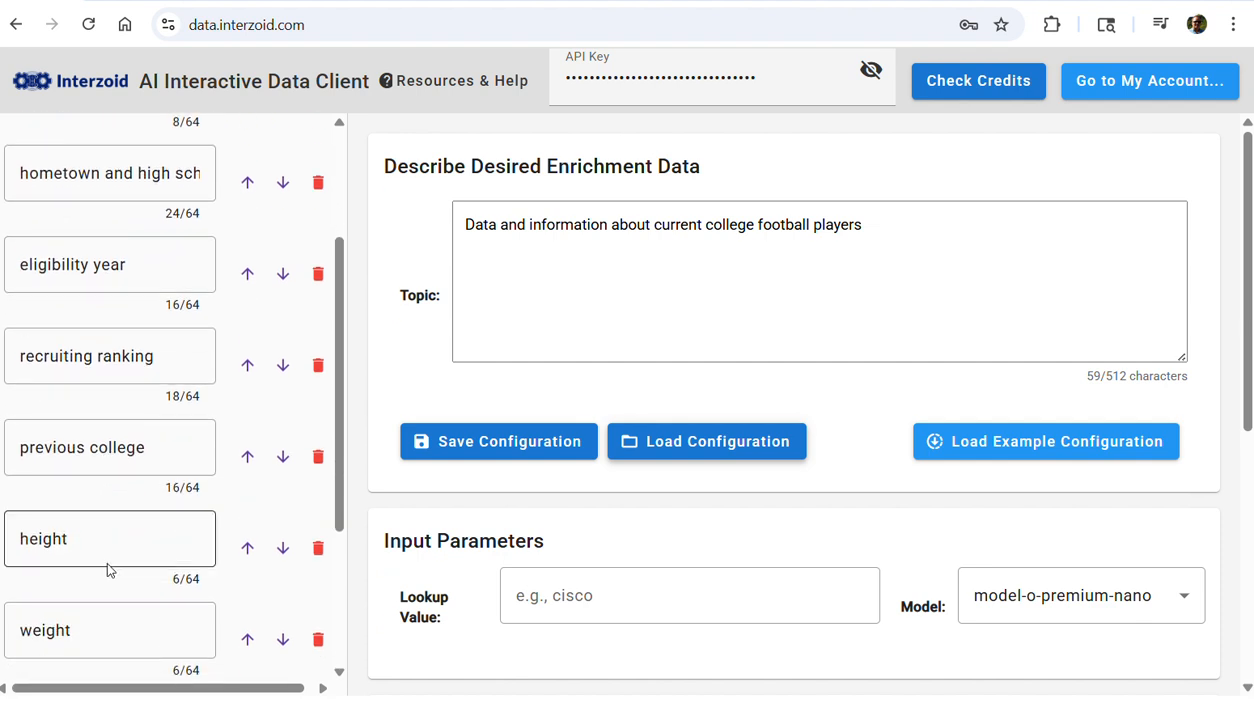
{"action": "scroll", "coordinate": [106, 560], "scroll_direction": "down", "scroll_amount": 3}
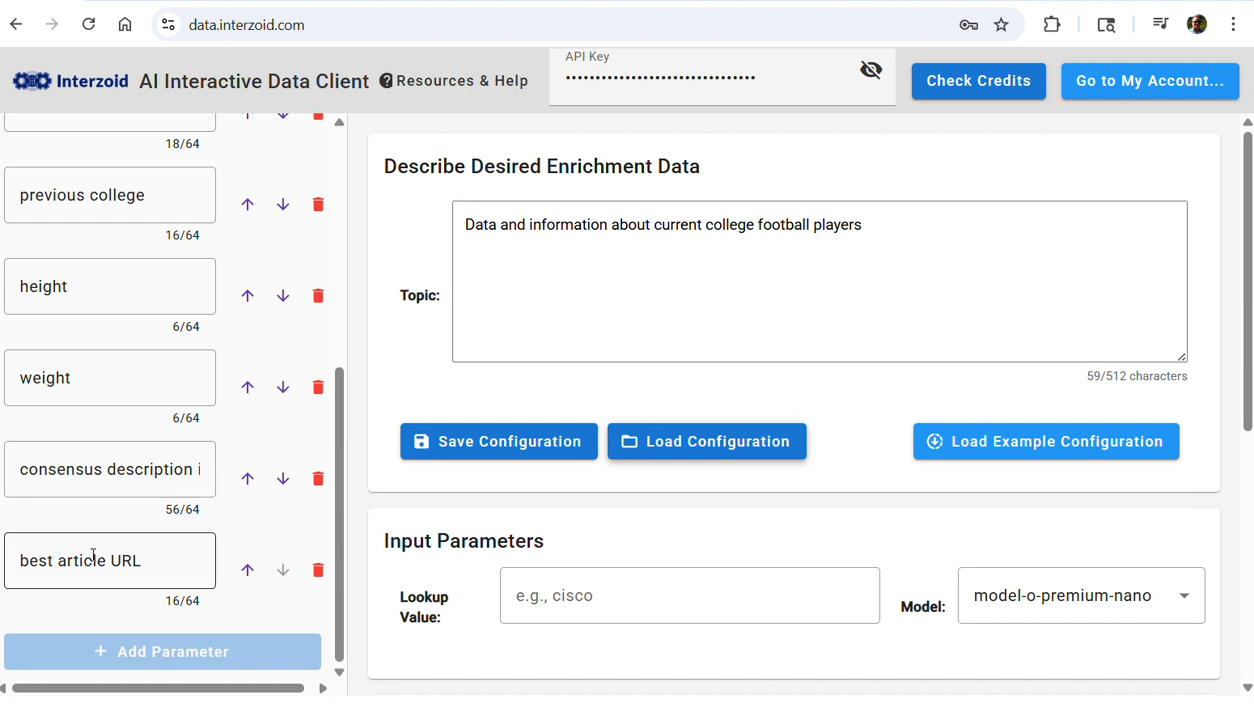
{"action": "scroll", "coordinate": [99, 508], "scroll_direction": "up", "scroll_amount": 1}
{"action": "scroll", "coordinate": [99, 508], "scroll_direction": "up", "scroll_amount": 5}
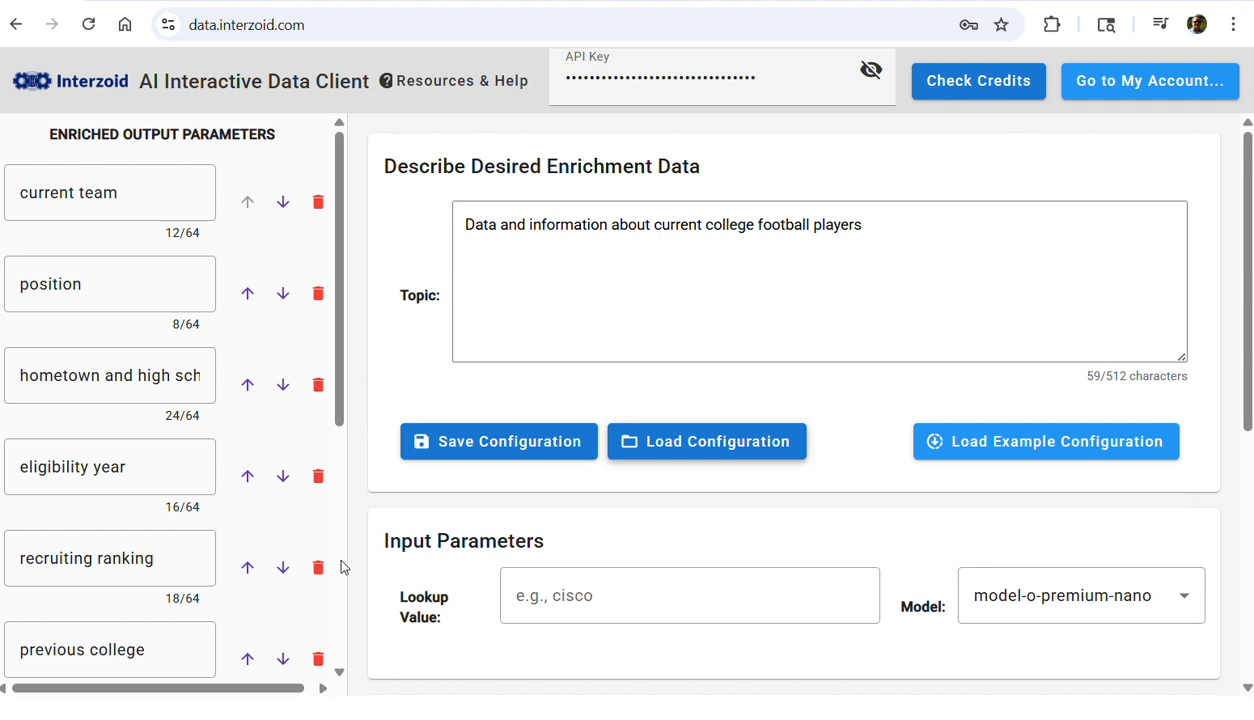
{"action": "left_click", "coordinate": [648, 586]}
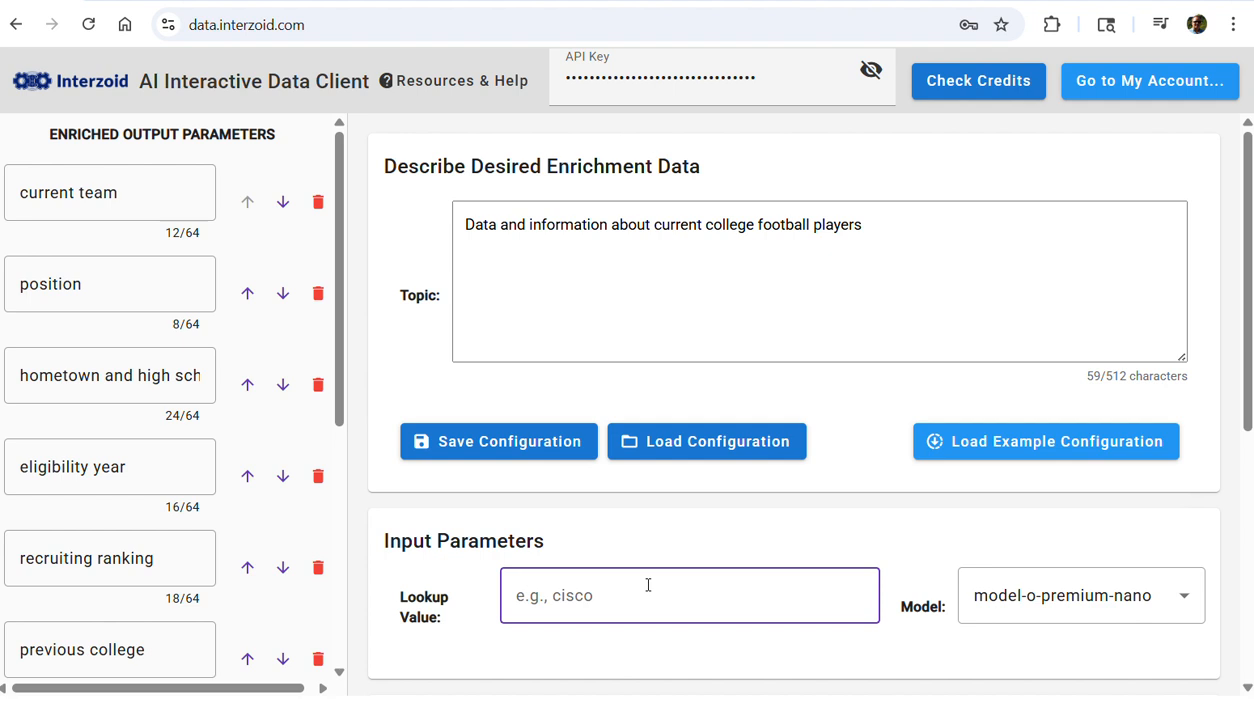
{"action": "type", "text": "Jeremiah Smith"}
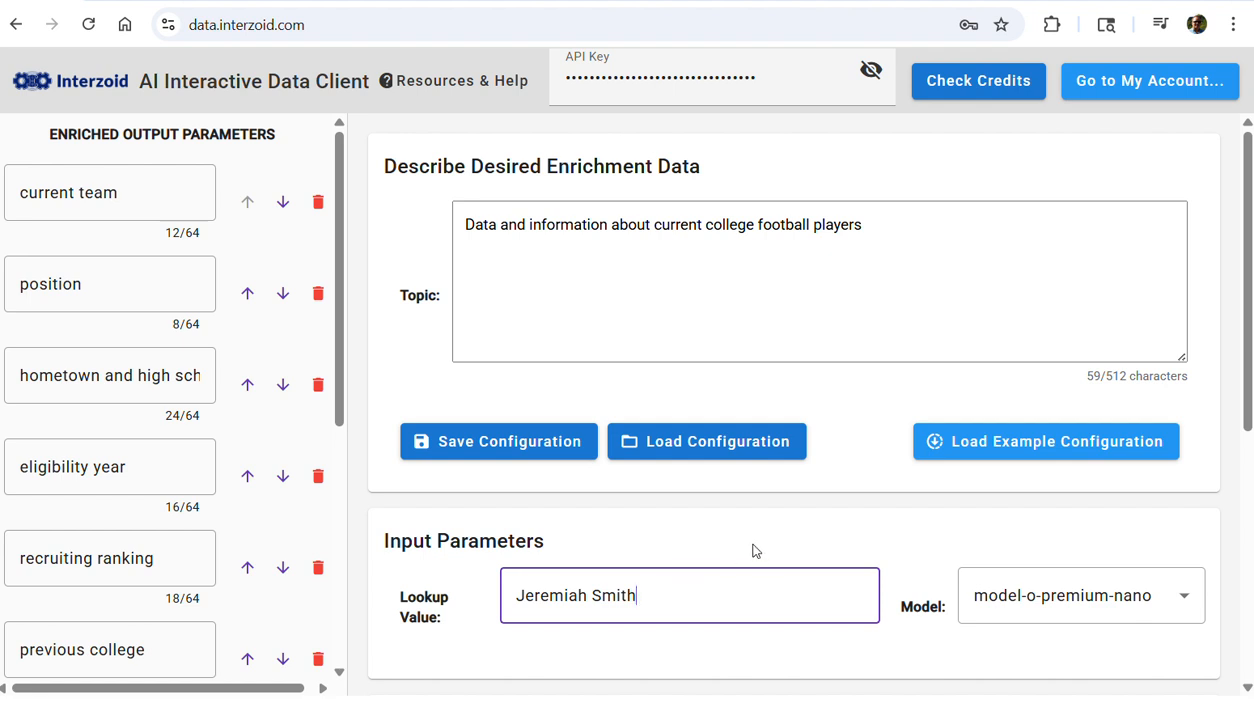
{"action": "left_click", "coordinate": [1190, 606]}
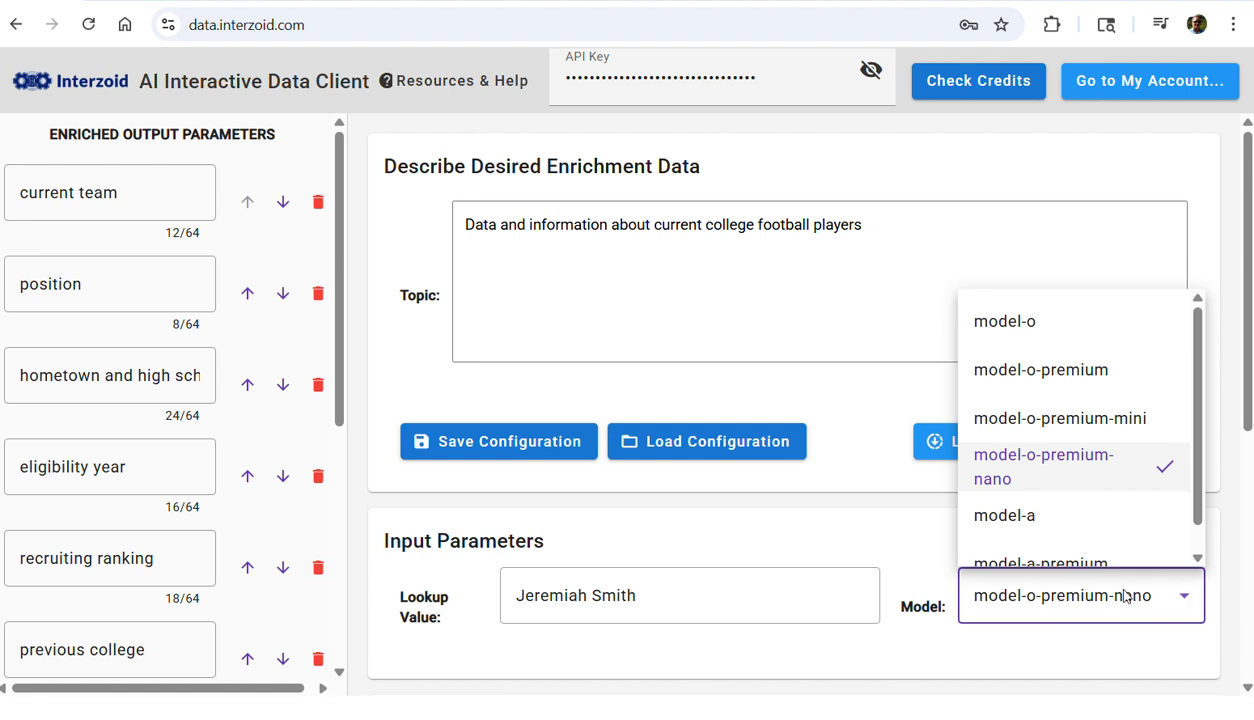
{"action": "left_click", "coordinate": [465, 84]}
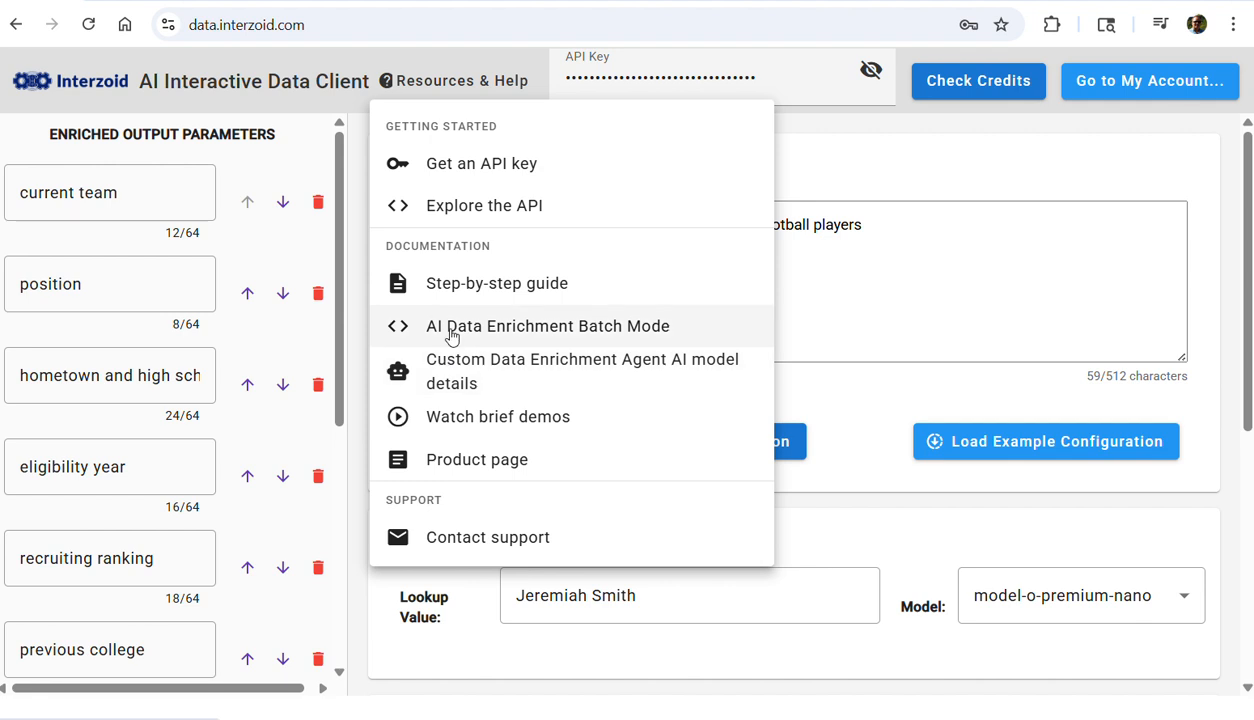
{"action": "left_click", "coordinate": [1000, 532]}
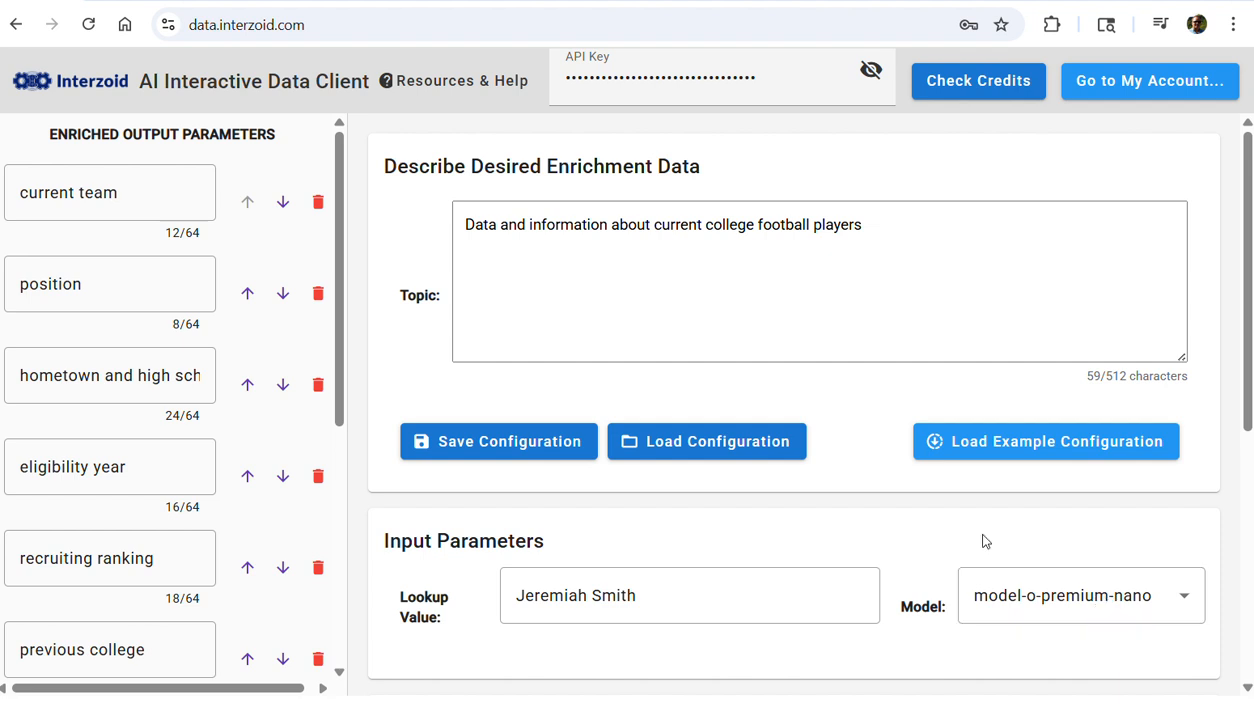
Run the enrichment for the entered lookup value
{"action": "scroll", "coordinate": [806, 497], "scroll_direction": "down", "scroll_amount": 2}
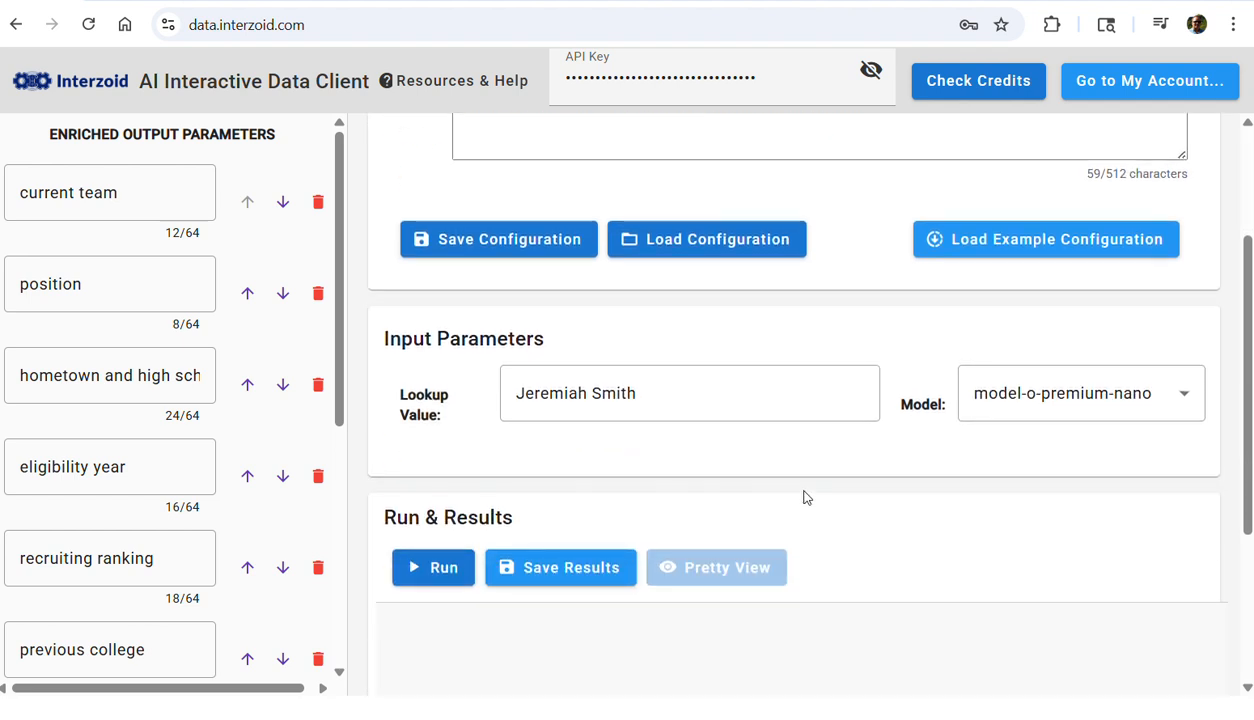
{"action": "scroll", "coordinate": [806, 497], "scroll_direction": "down", "scroll_amount": 3}
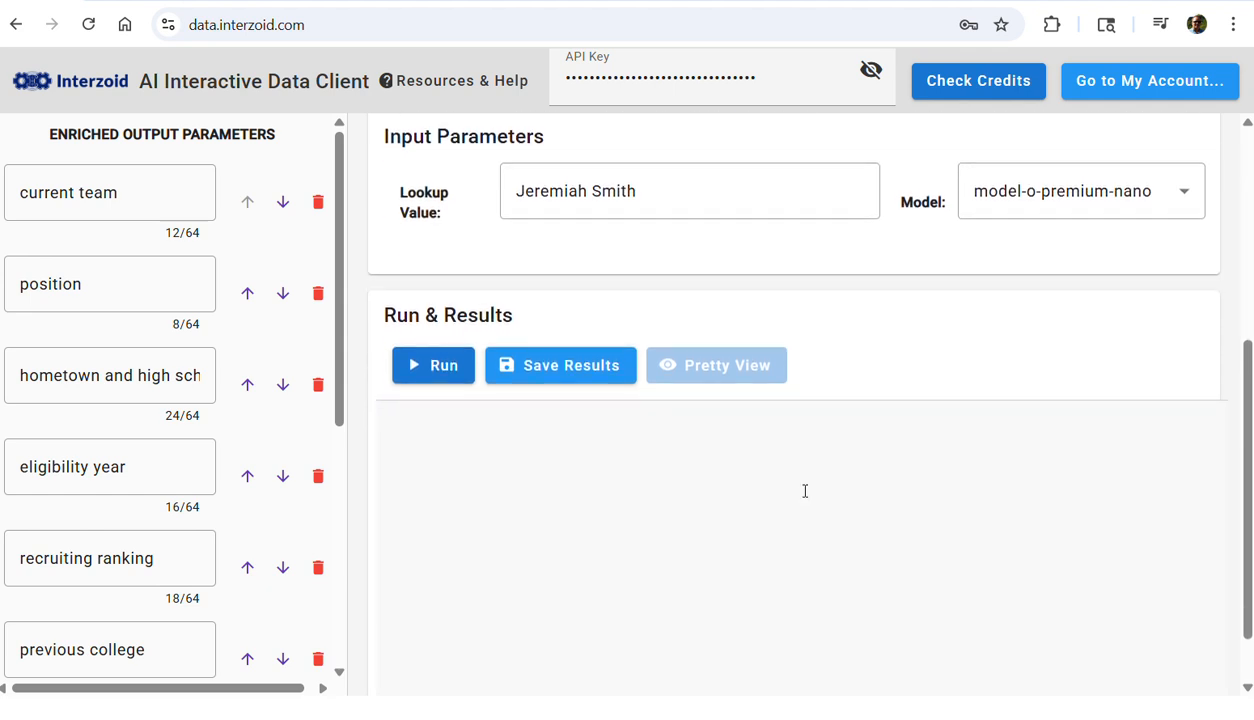
{"action": "left_click", "coordinate": [448, 297]}
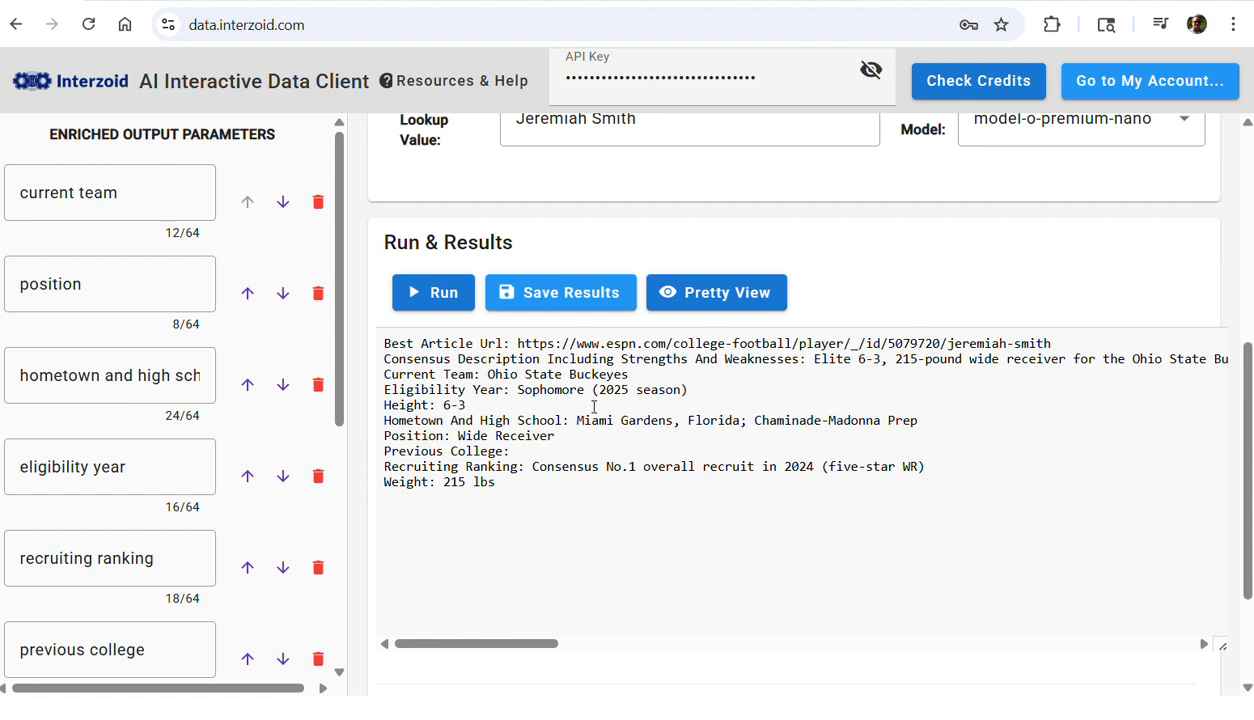
Review every returned field of the player's enrichment results in Pretty View, from team to best article URL, then close it
{"action": "left_click", "coordinate": [717, 300]}
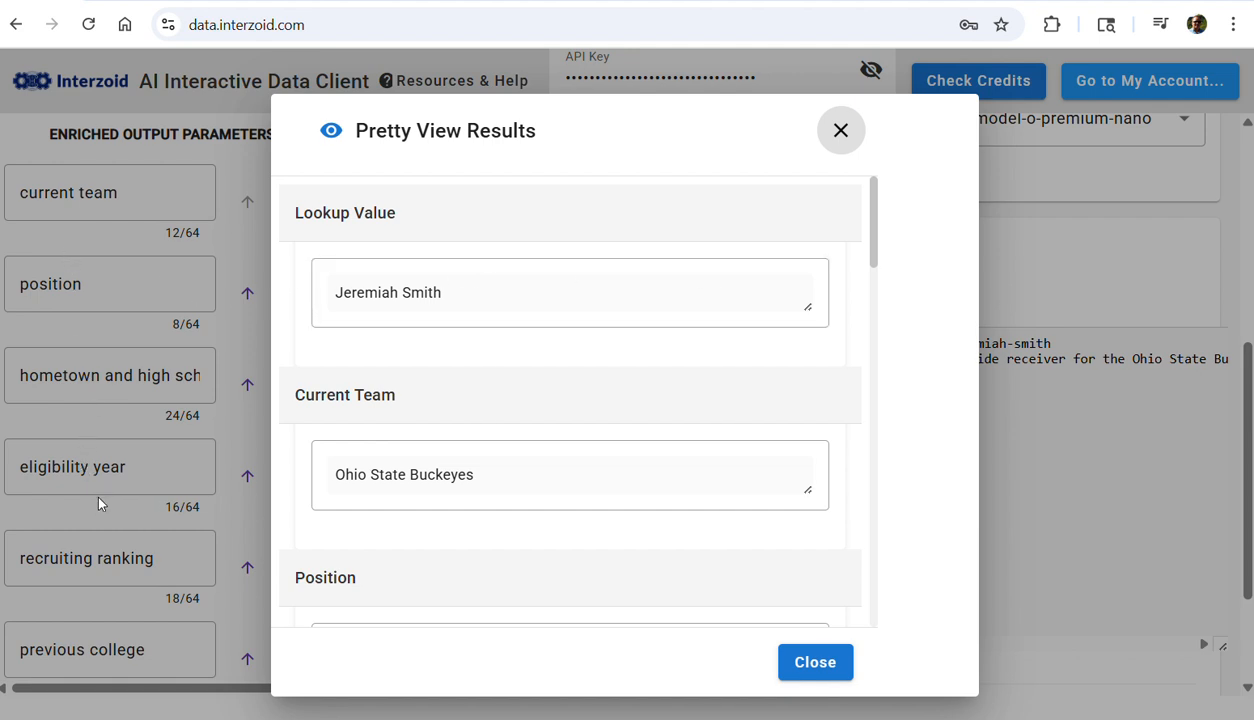
{"action": "scroll", "coordinate": [704, 486], "scroll_direction": "down", "scroll_amount": 1}
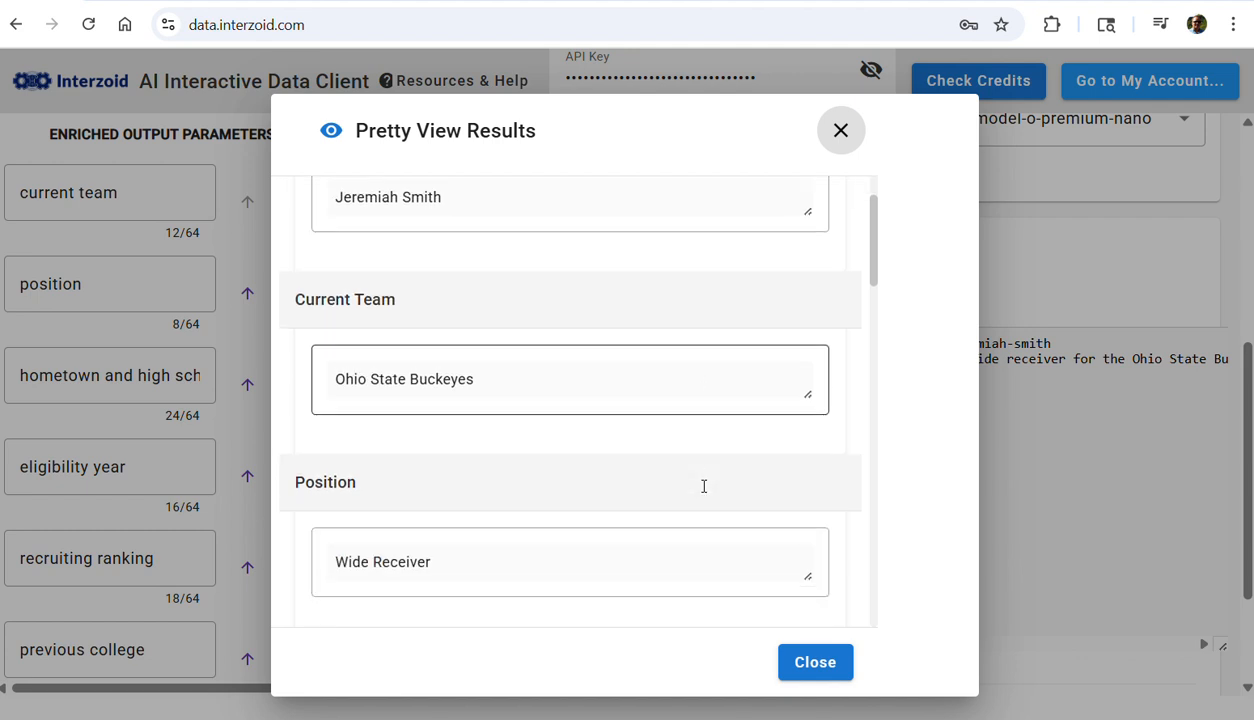
{"action": "scroll", "coordinate": [704, 486], "scroll_direction": "down", "scroll_amount": 4}
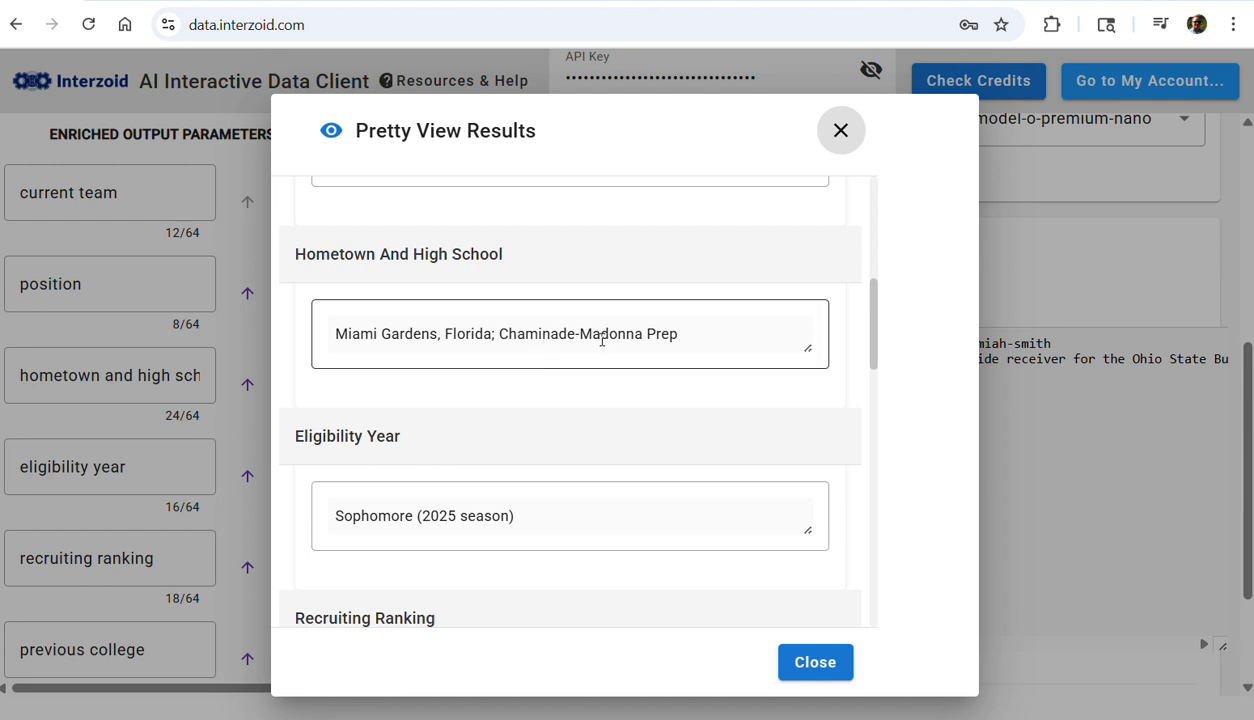
{"action": "scroll", "coordinate": [577, 378], "scroll_direction": "down", "scroll_amount": 1}
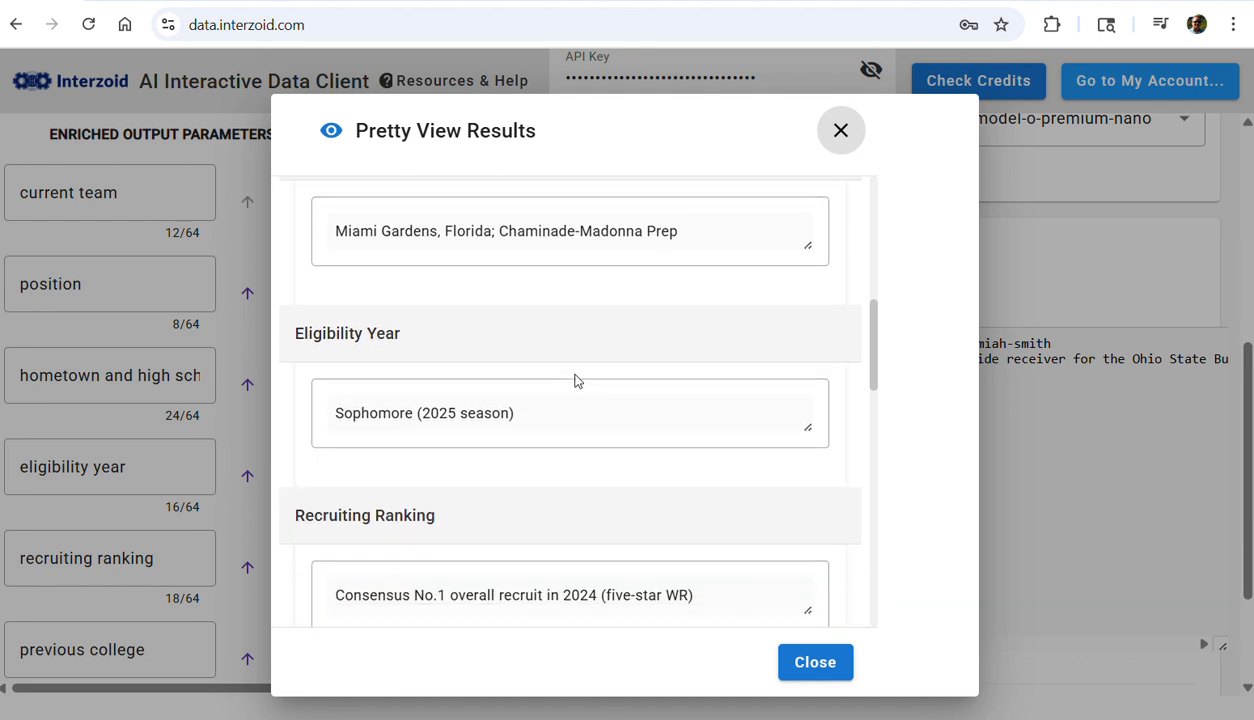
{"action": "scroll", "coordinate": [575, 380], "scroll_direction": "down", "scroll_amount": 2}
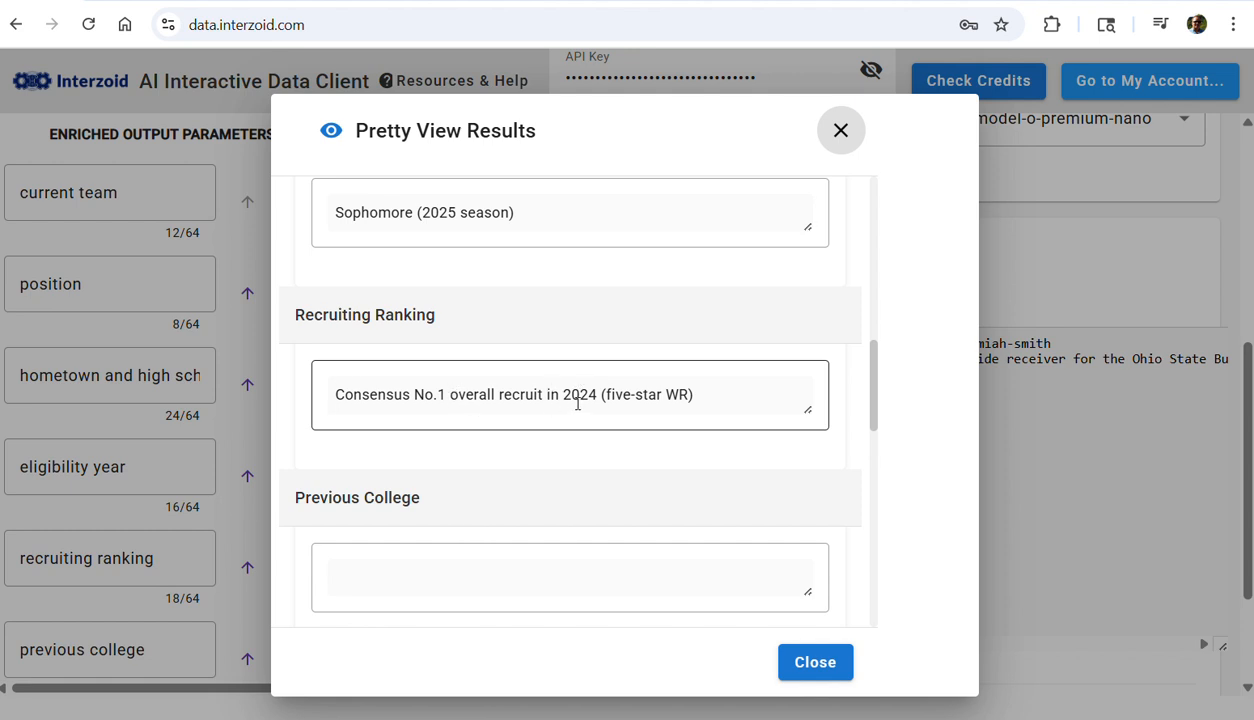
{"action": "scroll", "coordinate": [577, 403], "scroll_direction": "down", "scroll_amount": 2}
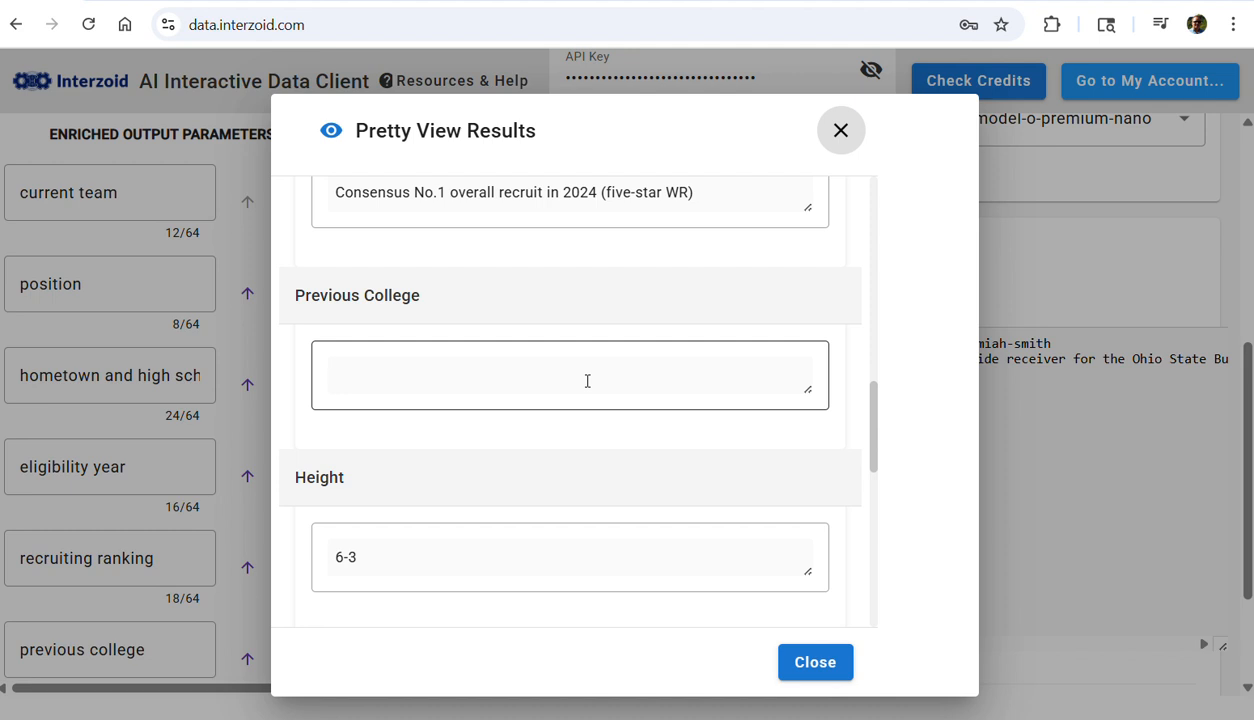
{"action": "scroll", "coordinate": [587, 381], "scroll_direction": "down", "scroll_amount": 3}
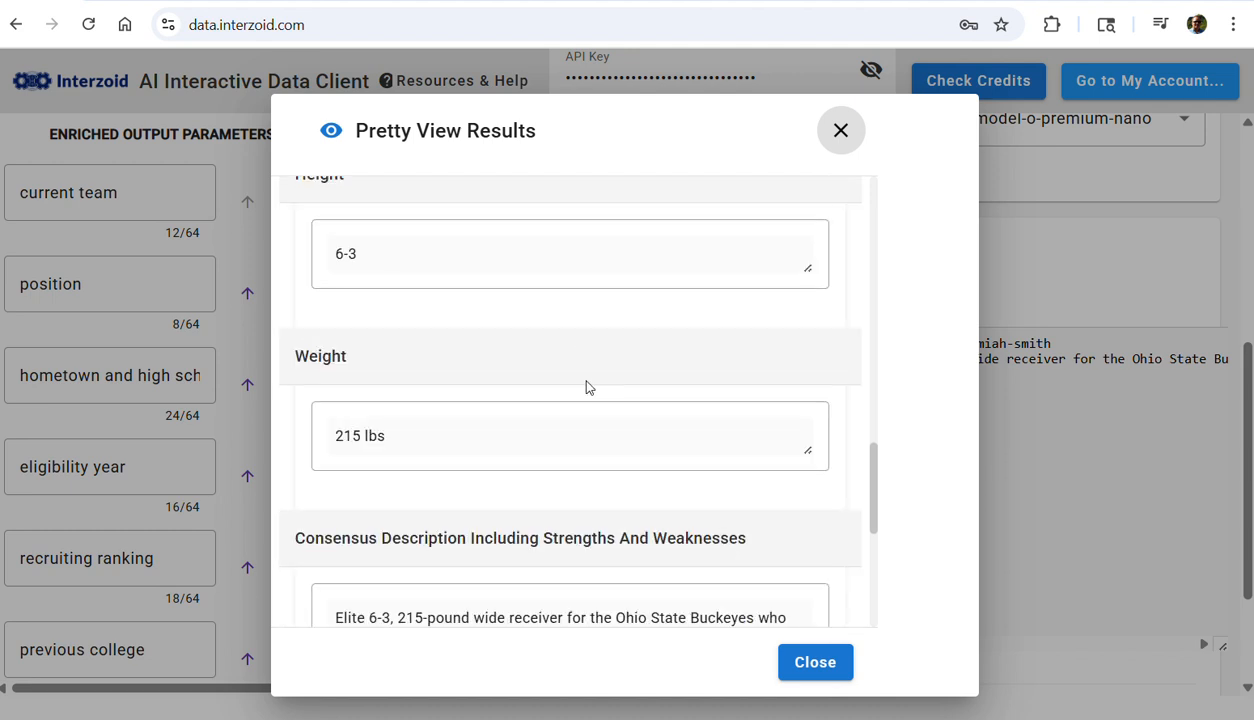
{"action": "scroll", "coordinate": [482, 418], "scroll_direction": "down", "scroll_amount": 3}
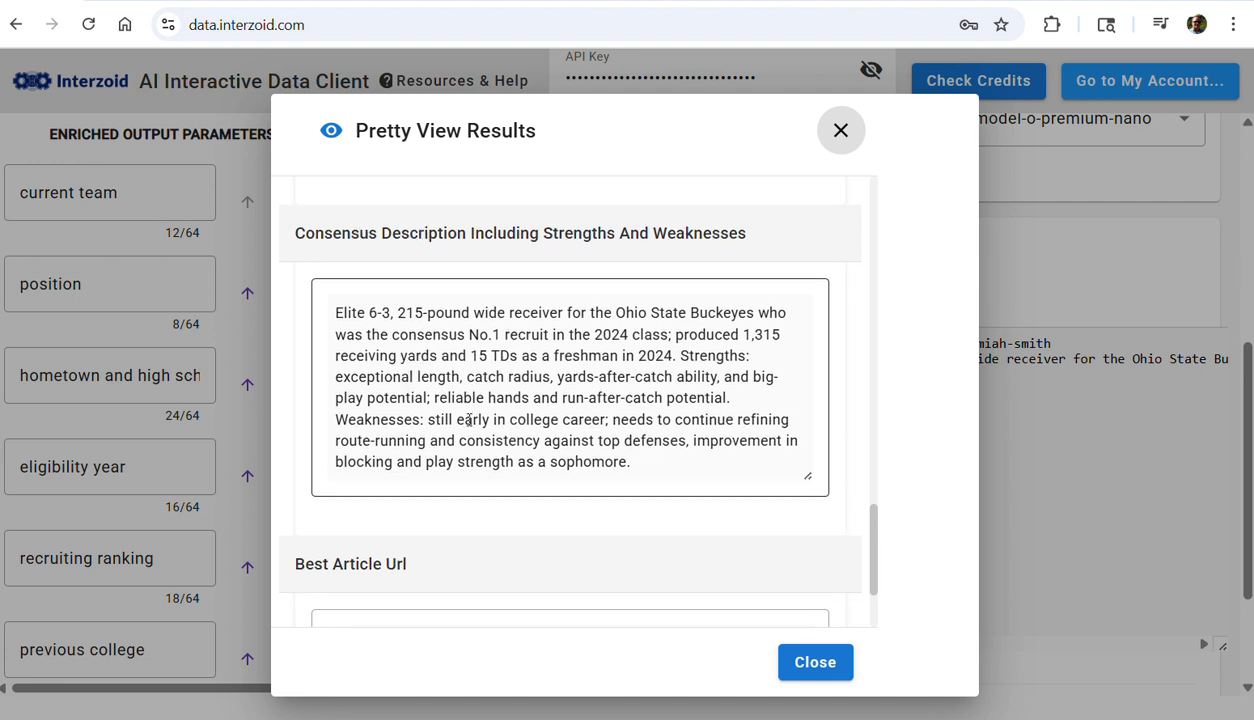
{"action": "scroll", "coordinate": [465, 415], "scroll_direction": "down", "scroll_amount": 1}
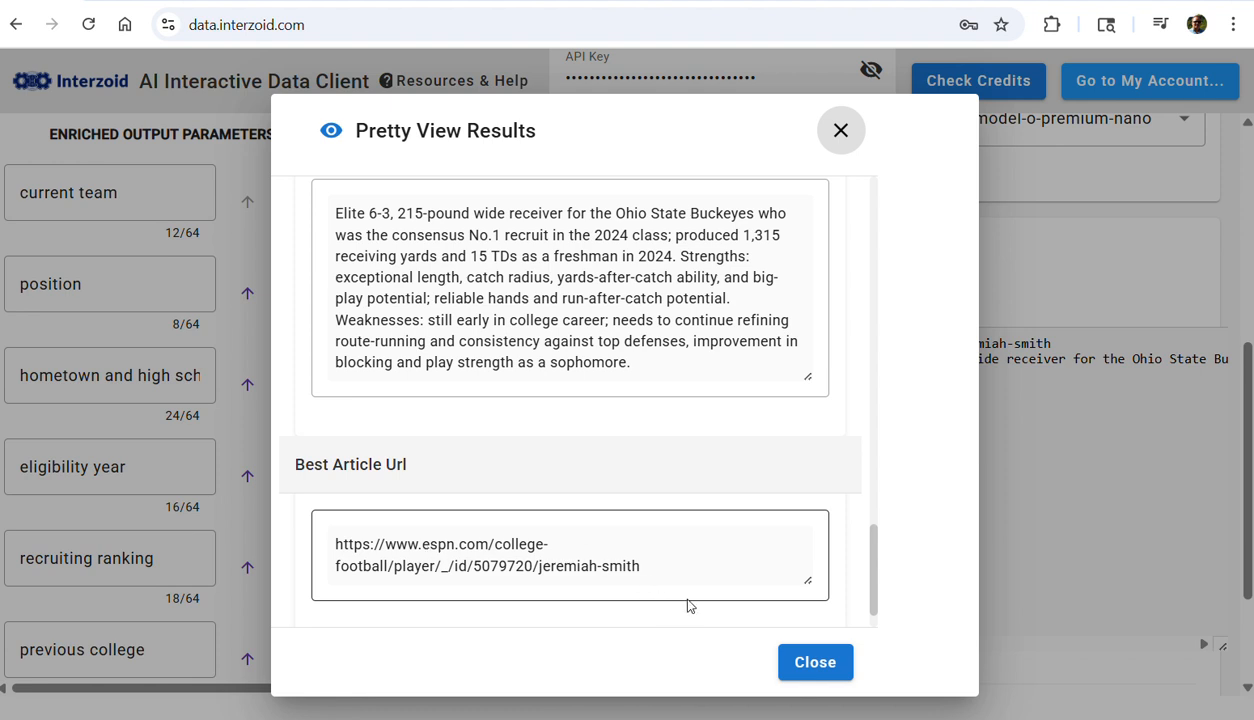
{"action": "left_click", "coordinate": [815, 664]}
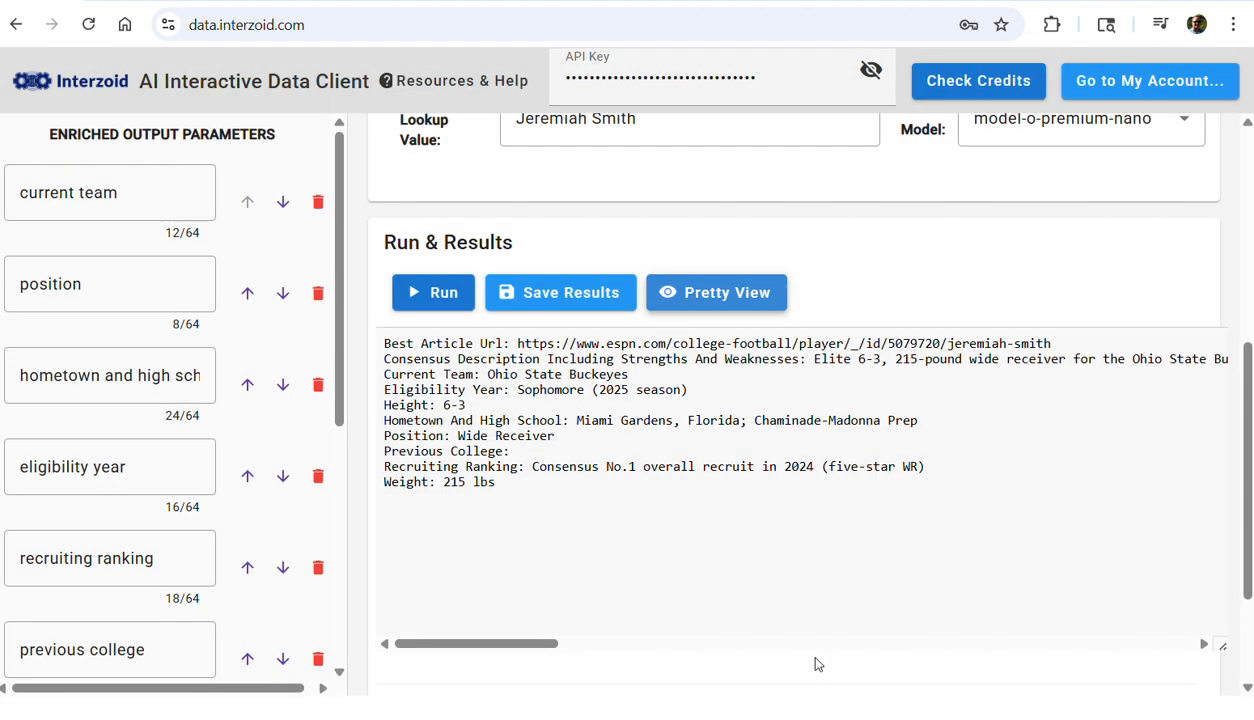
Replace the lookup value with Kadyn Proctor and run the enrichment using the model-o-premium model
{"action": "scroll", "coordinate": [685, 436], "scroll_direction": "up", "scroll_amount": 3}
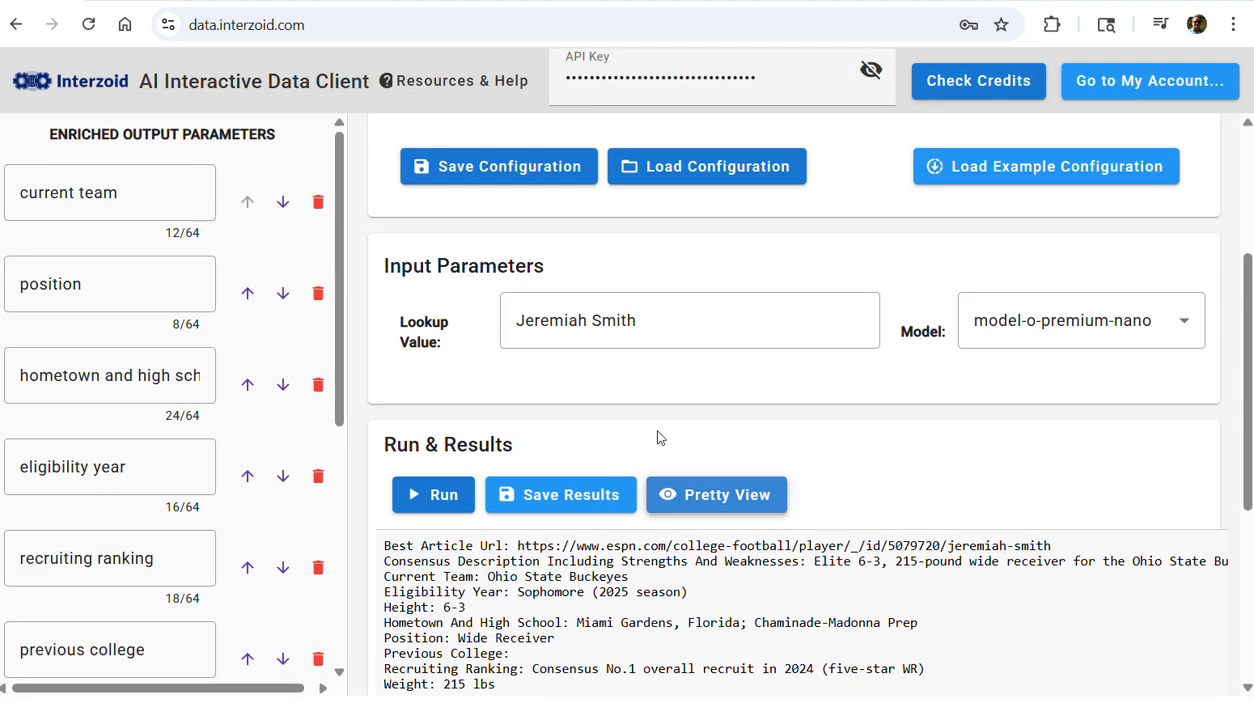
{"action": "left_click_drag", "start_coordinate": [731, 325], "coordinate": [481, 335]}
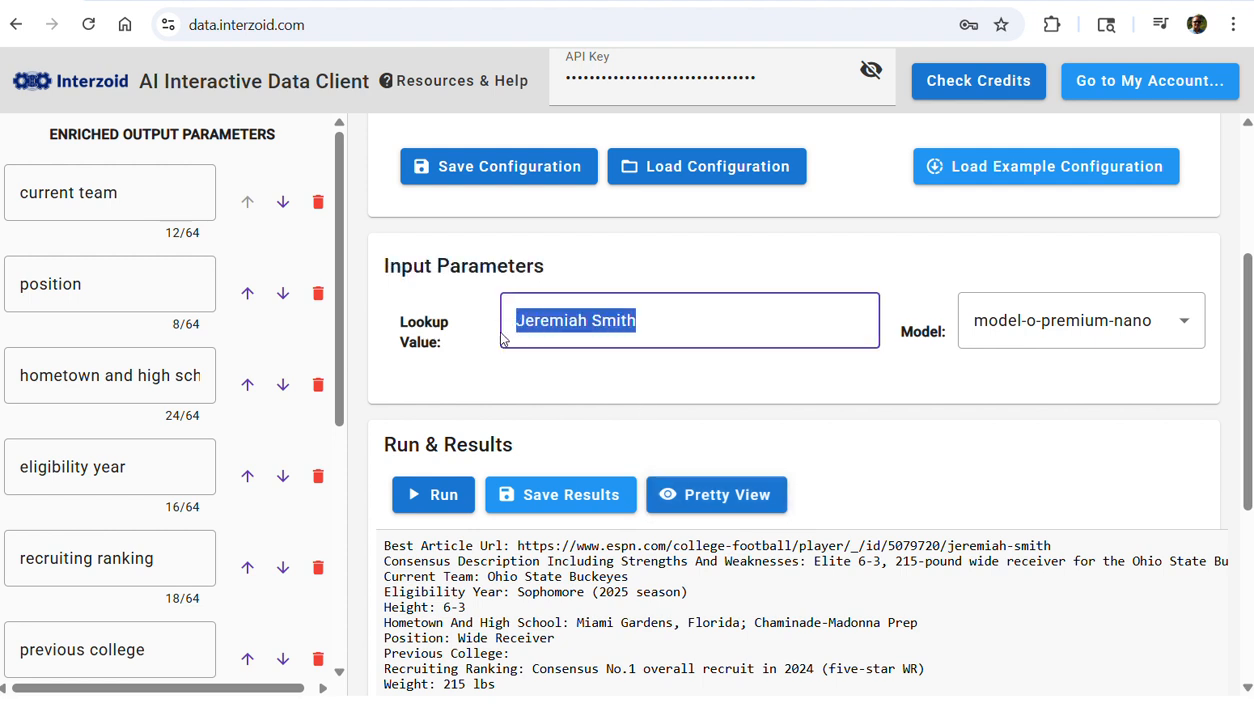
{"action": "type", "text": "K"}
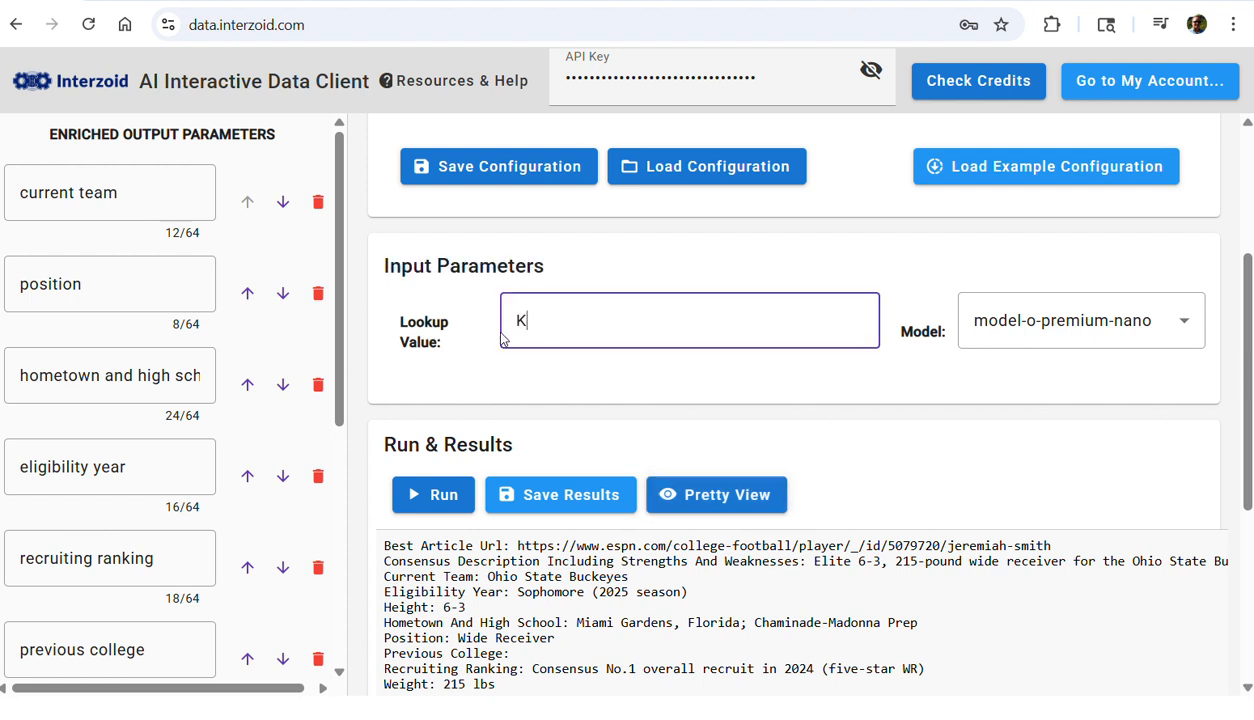
{"action": "type", "text": "adyn Proctor"}
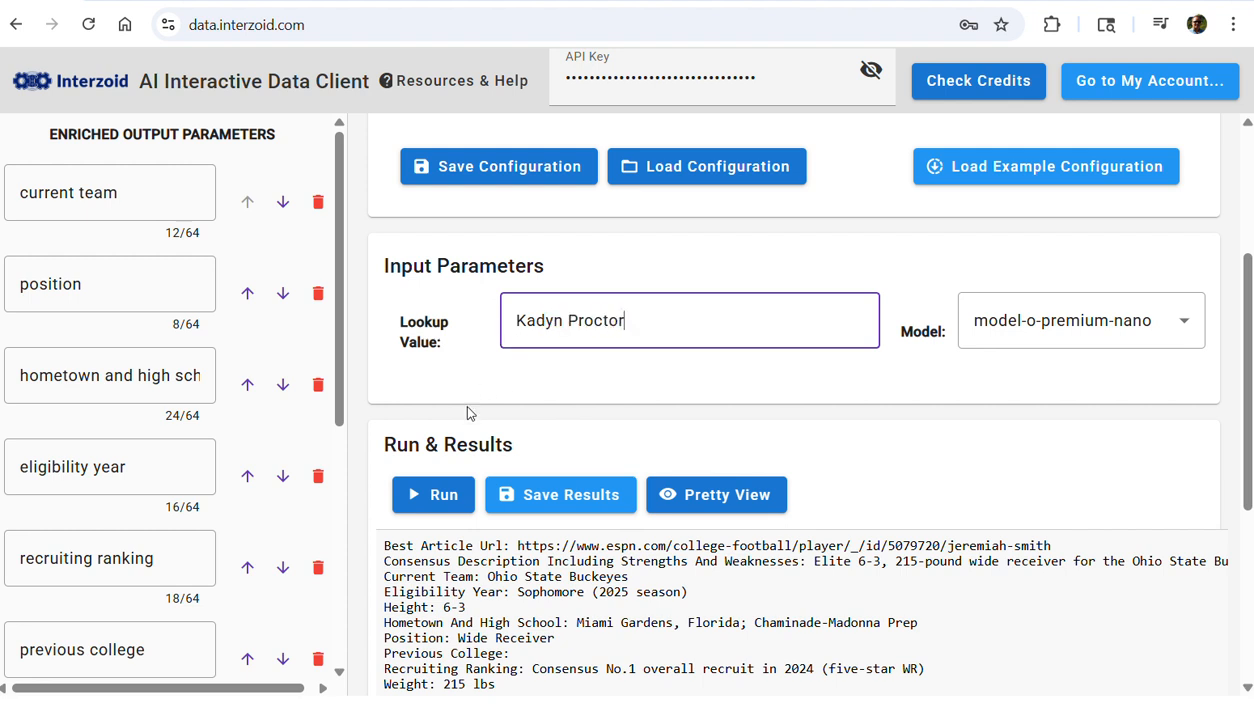
{"action": "left_click", "coordinate": [442, 500]}
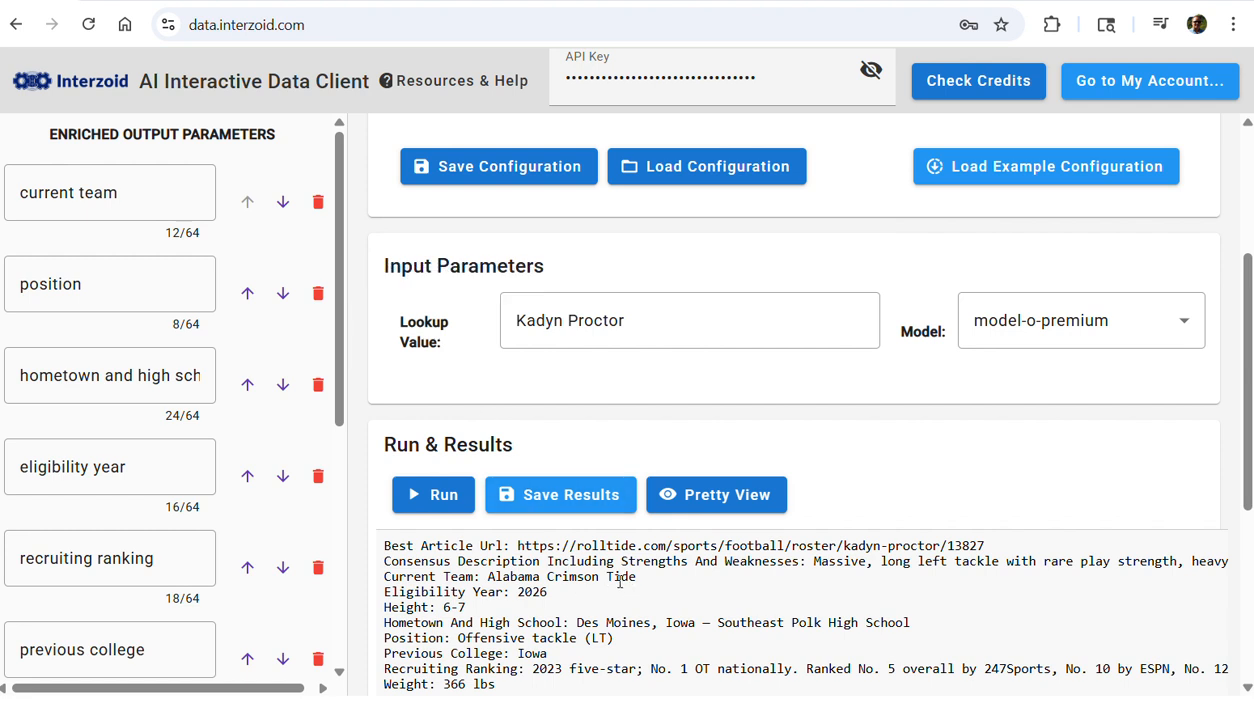
Review Kadyn Proctor's enrichment results in Pretty View, from current team through best article URL, and close the view
{"action": "left_click", "coordinate": [760, 498]}
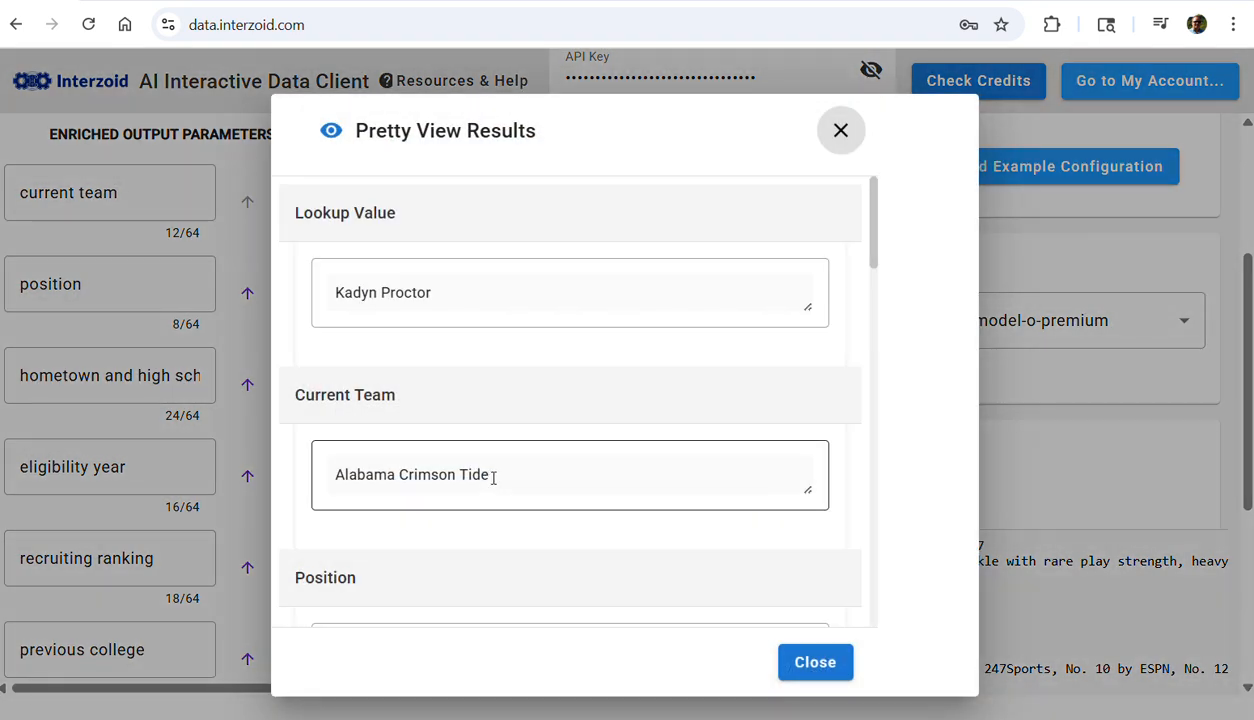
{"action": "scroll", "coordinate": [494, 478], "scroll_direction": "down", "scroll_amount": 2}
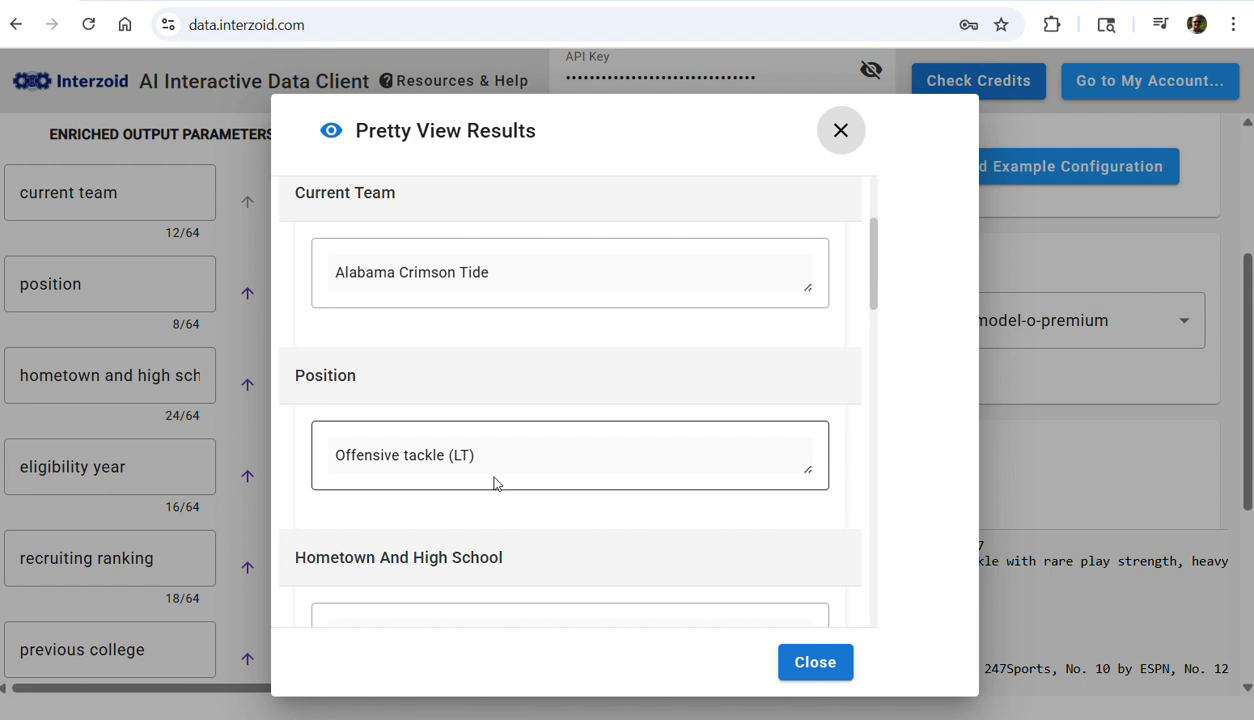
{"action": "scroll", "coordinate": [497, 466], "scroll_direction": "down", "scroll_amount": 2}
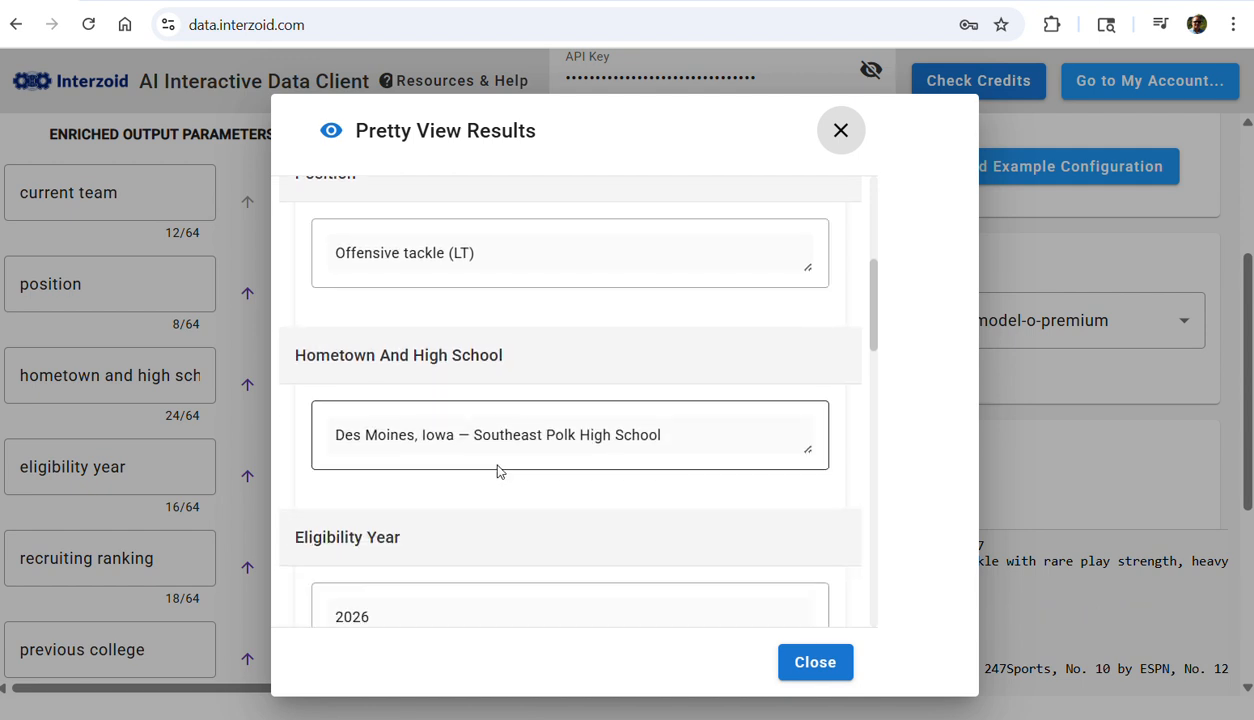
{"action": "scroll", "coordinate": [515, 442], "scroll_direction": "down", "scroll_amount": 3}
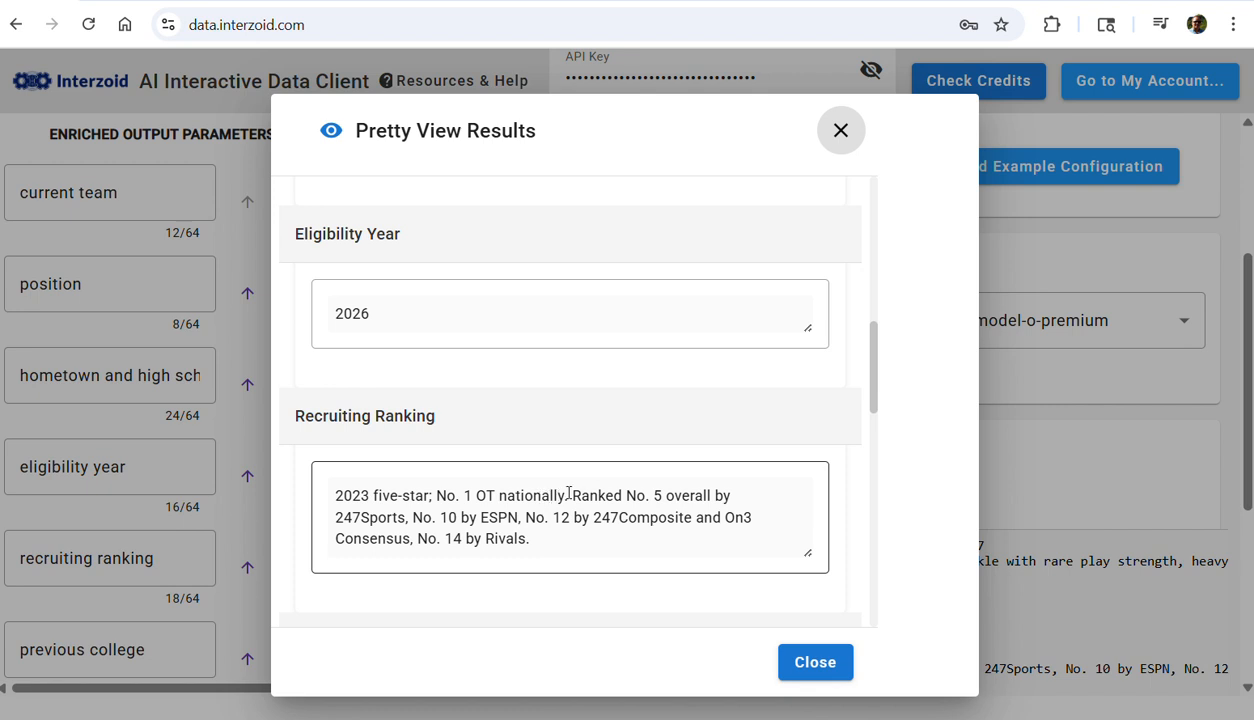
{"action": "scroll", "coordinate": [644, 451], "scroll_direction": "down", "scroll_amount": 2}
{"action": "scroll", "coordinate": [695, 498], "scroll_direction": "down", "scroll_amount": 2}
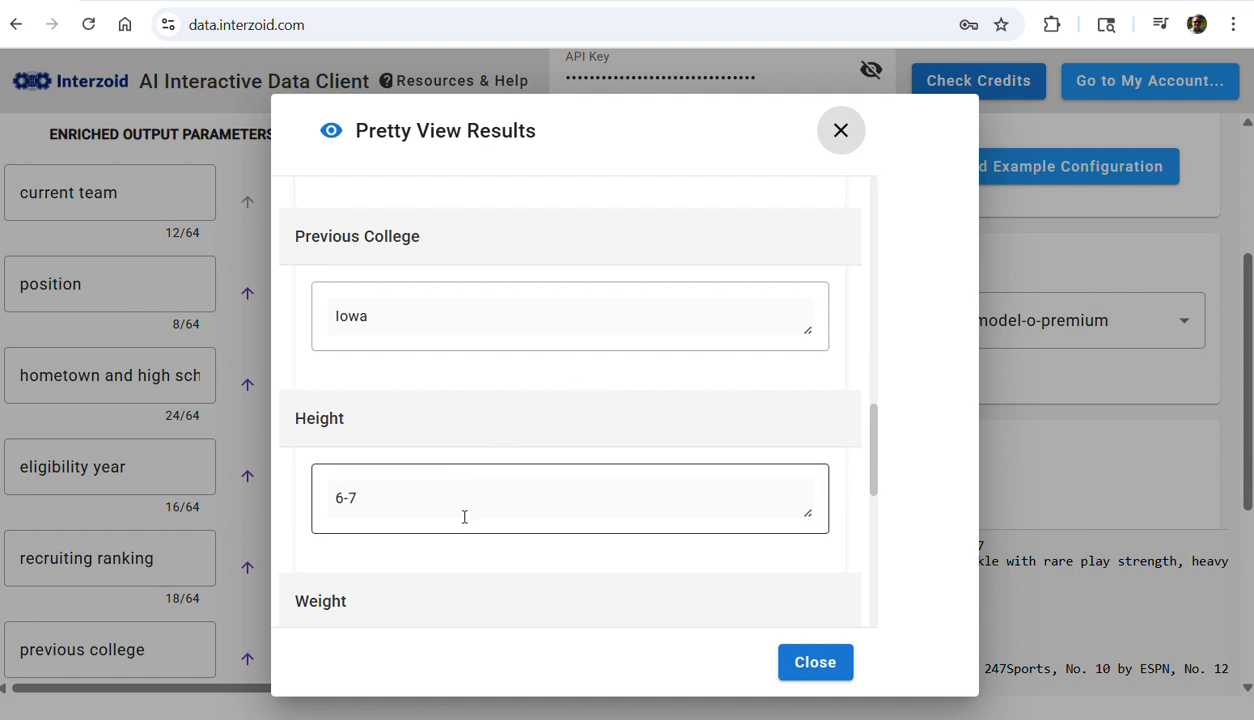
{"action": "scroll", "coordinate": [465, 512], "scroll_direction": "down", "scroll_amount": 1}
{"action": "scroll", "coordinate": [467, 513], "scroll_direction": "down", "scroll_amount": 2}
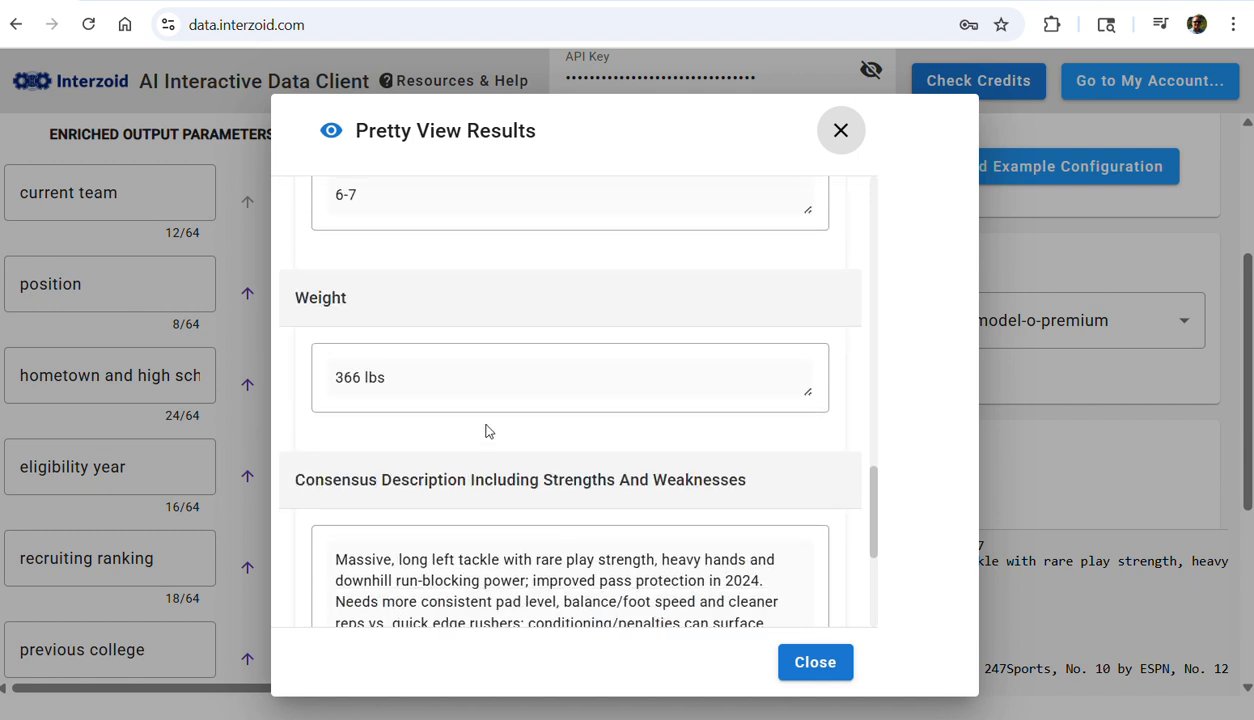
{"action": "scroll", "coordinate": [519, 541], "scroll_direction": "down", "scroll_amount": 2}
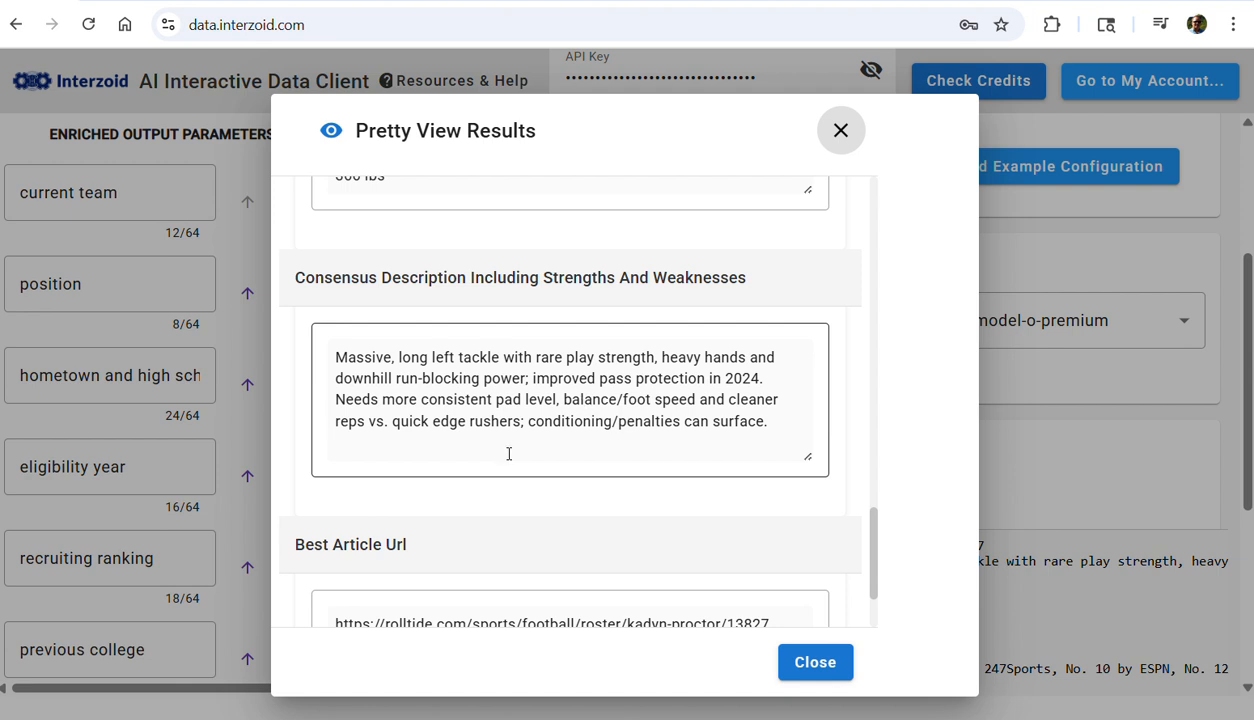
{"action": "scroll", "coordinate": [508, 450], "scroll_direction": "down", "scroll_amount": 2}
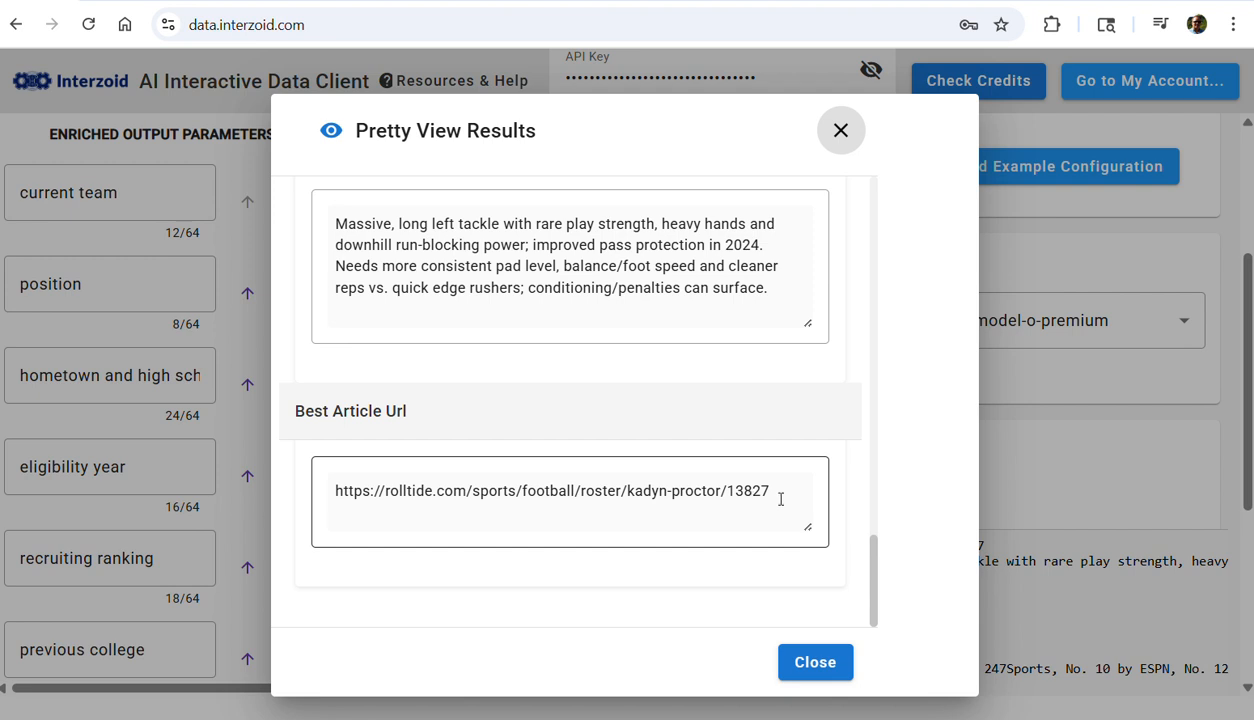
{"action": "left_click", "coordinate": [827, 672]}
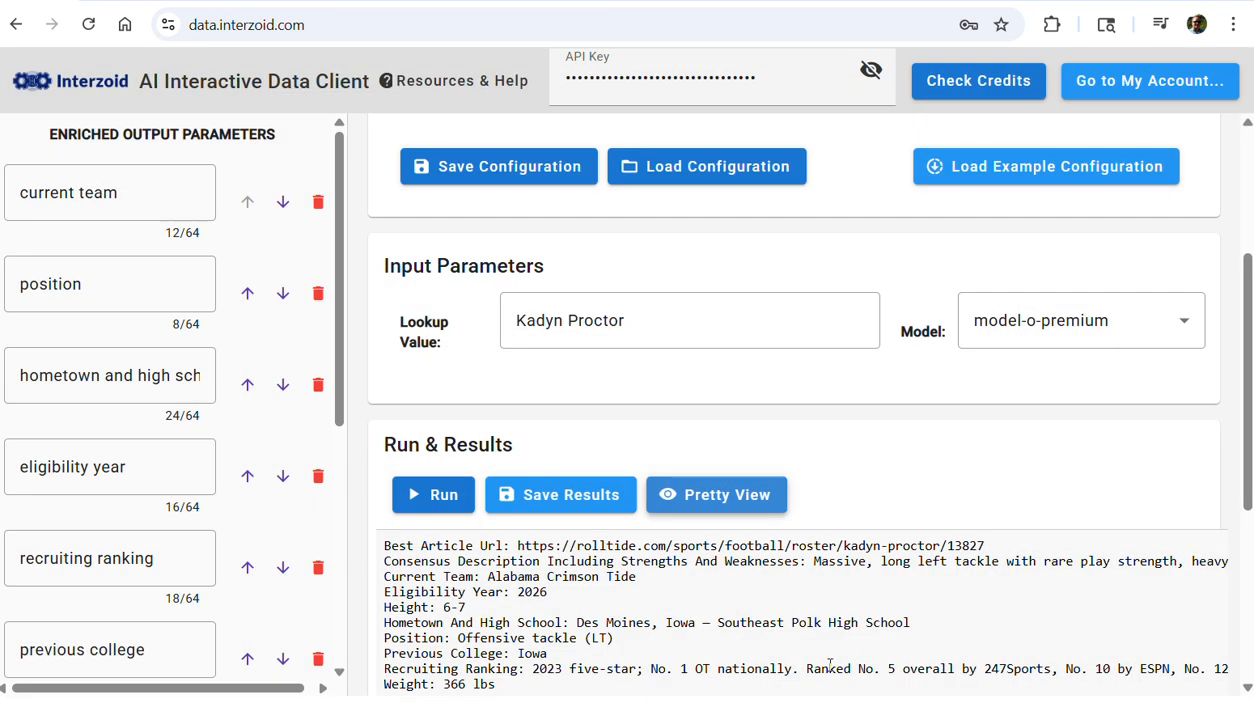
Examine the API call used for this lookup, including its topic, model and output parameters, and return to the results
{"action": "scroll", "coordinate": [854, 622], "scroll_direction": "down", "scroll_amount": 4}
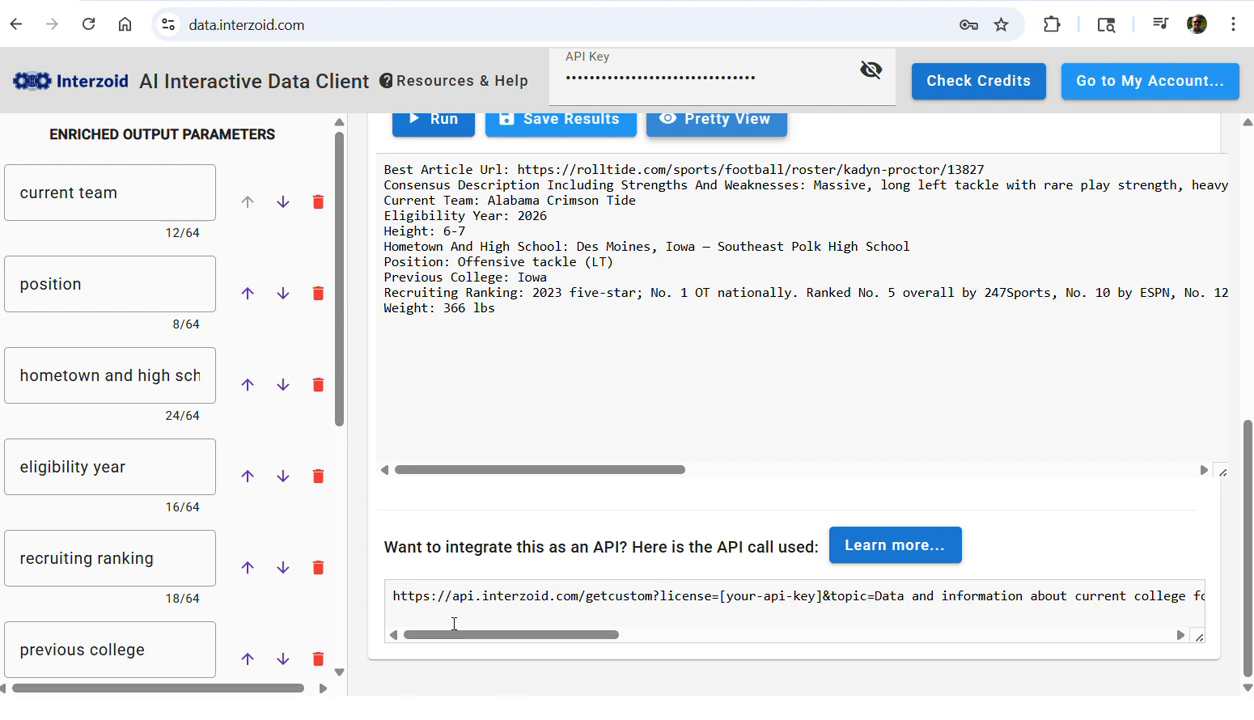
{"action": "left_click_drag", "start_coordinate": [546, 636], "coordinate": [572, 634]}
{"action": "left_click_drag", "start_coordinate": [589, 632], "coordinate": [712, 650]}
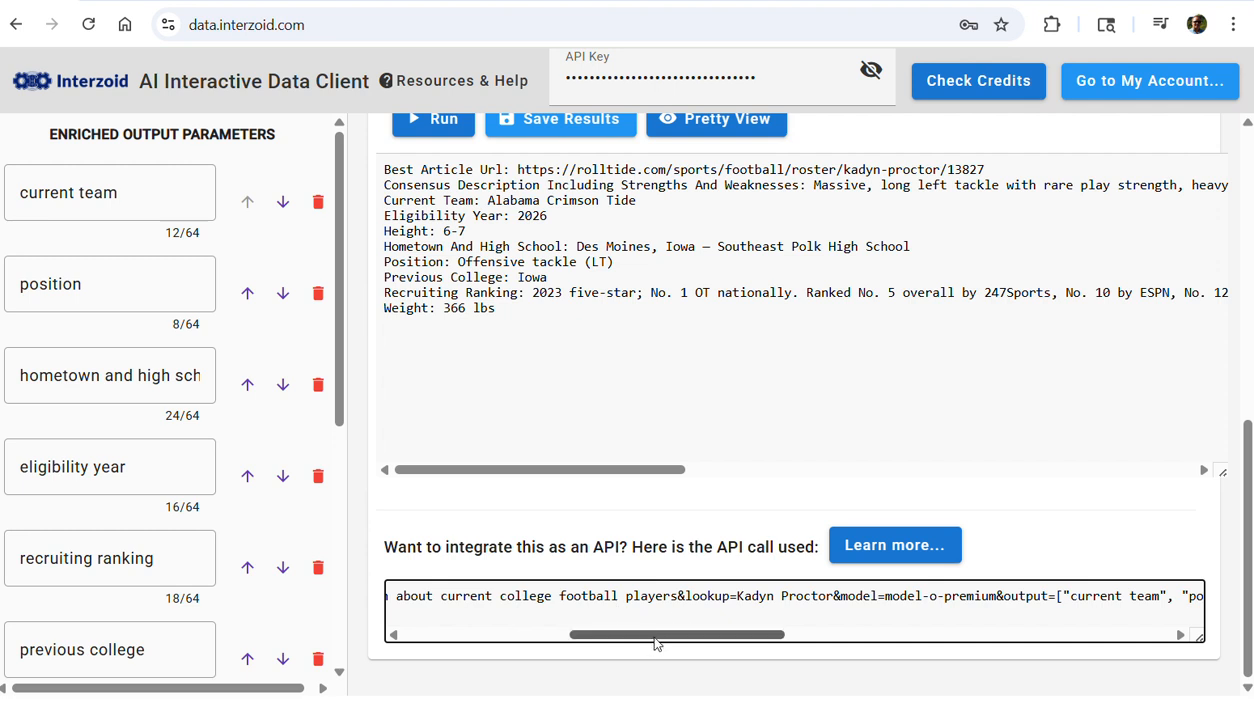
{"action": "left_click_drag", "start_coordinate": [657, 644], "coordinate": [455, 637]}
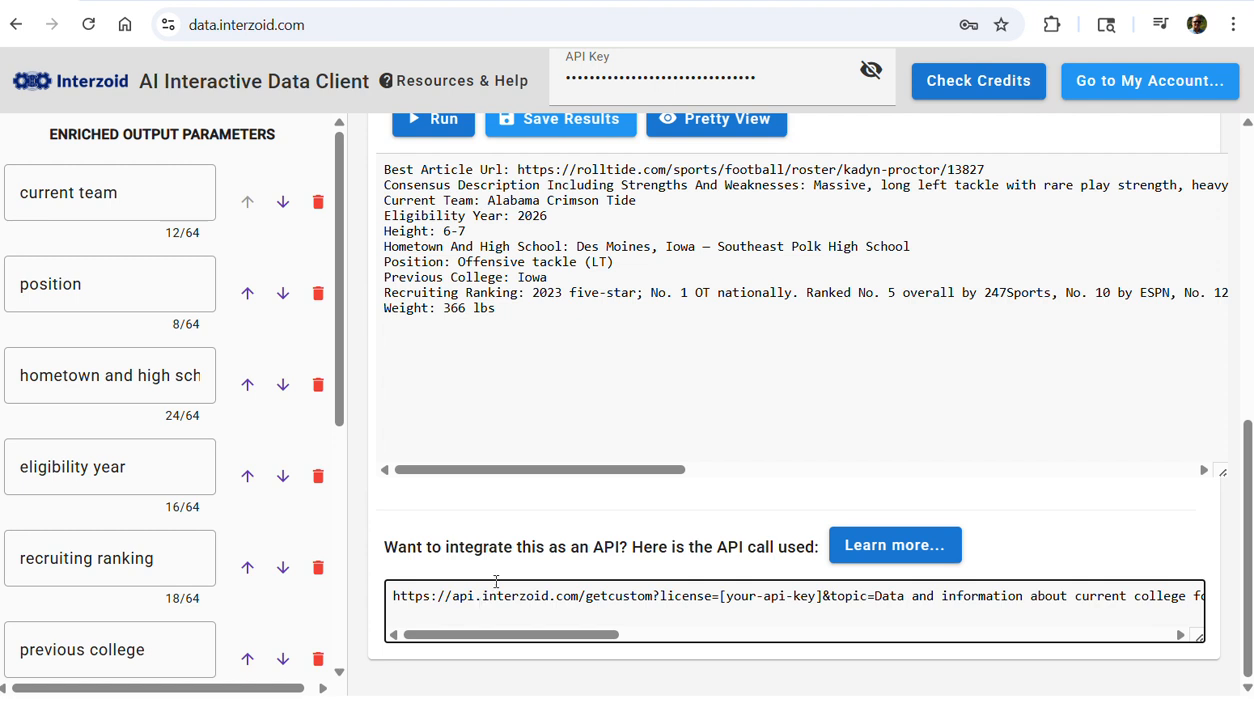
{"action": "mouse_move", "coordinate": [194, 121]}
{"action": "scroll", "coordinate": [600, 392], "scroll_direction": "up", "scroll_amount": 3}
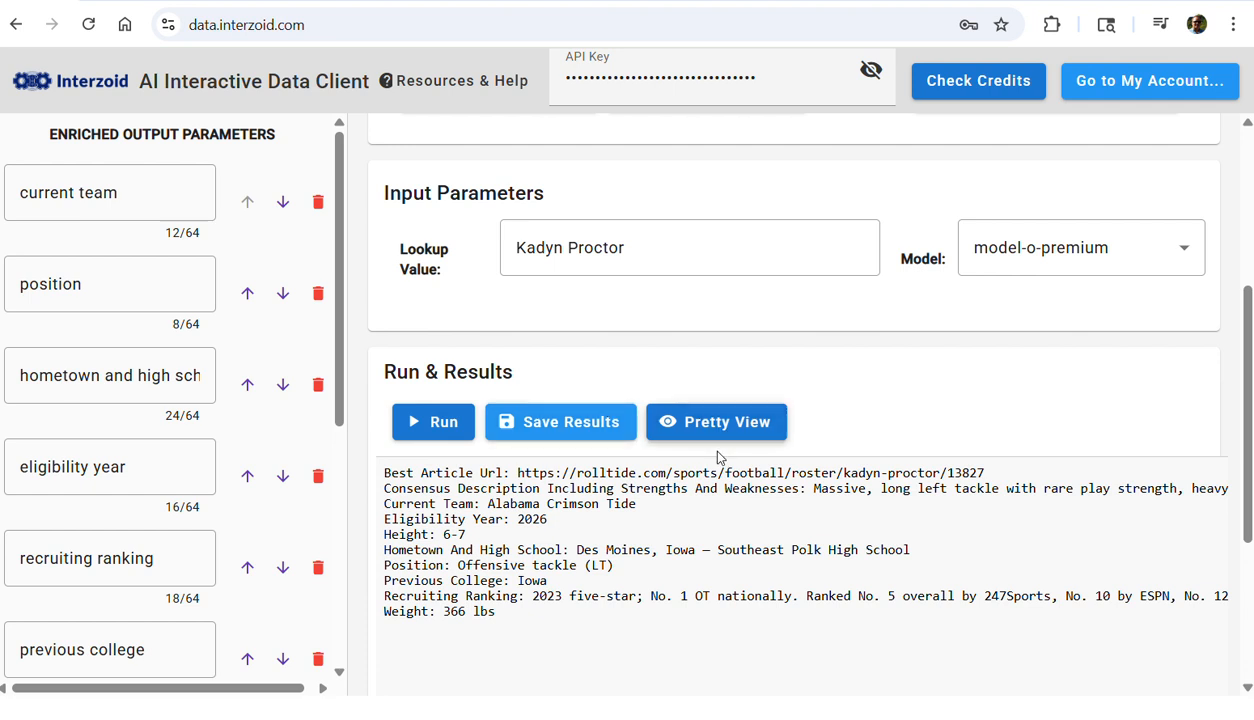
{"action": "scroll", "coordinate": [719, 476], "scroll_direction": "down", "scroll_amount": 1}
{"action": "scroll", "coordinate": [719, 476], "scroll_direction": "down", "scroll_amount": 3}
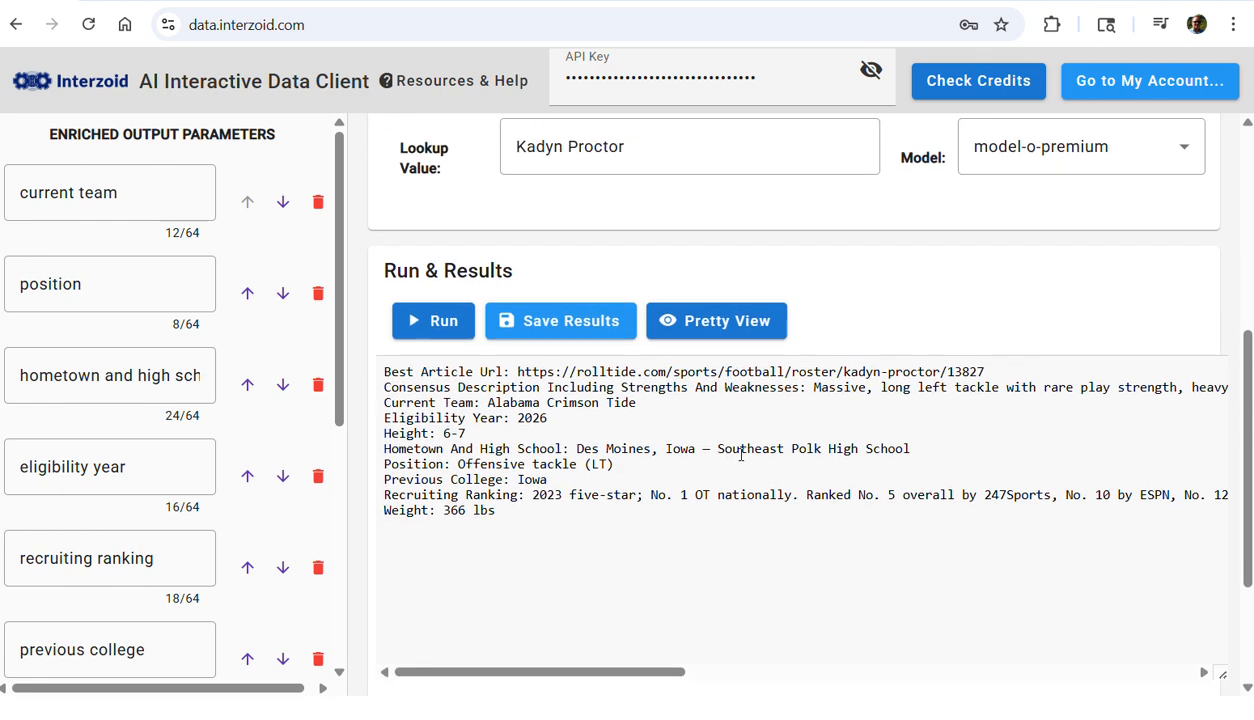